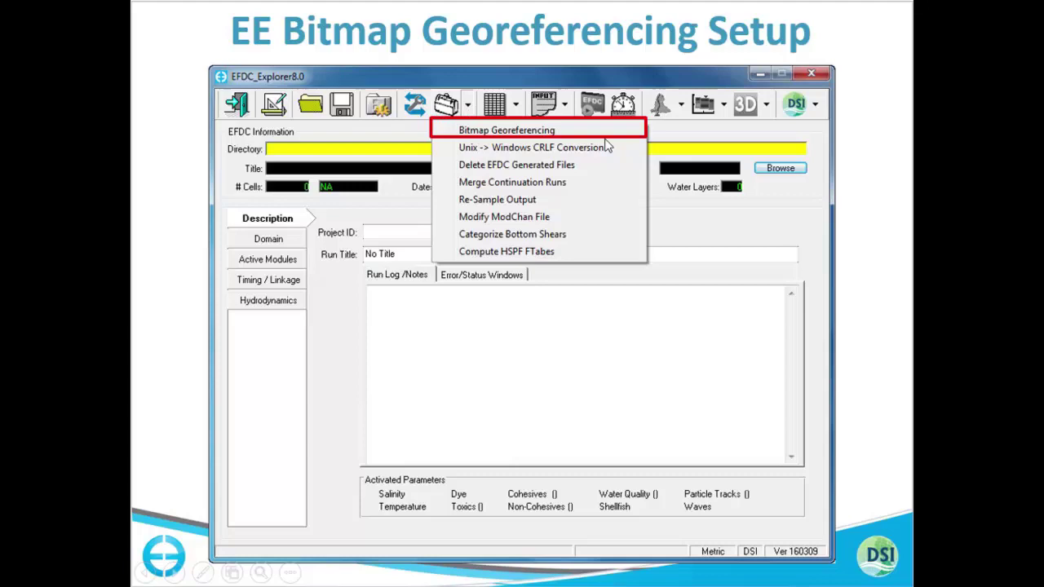
Advance past the CVLGrid georeferencing setup slide to the EE/CVLGrid Bitmap Georeferencing Tool slide.
click(733, 324)
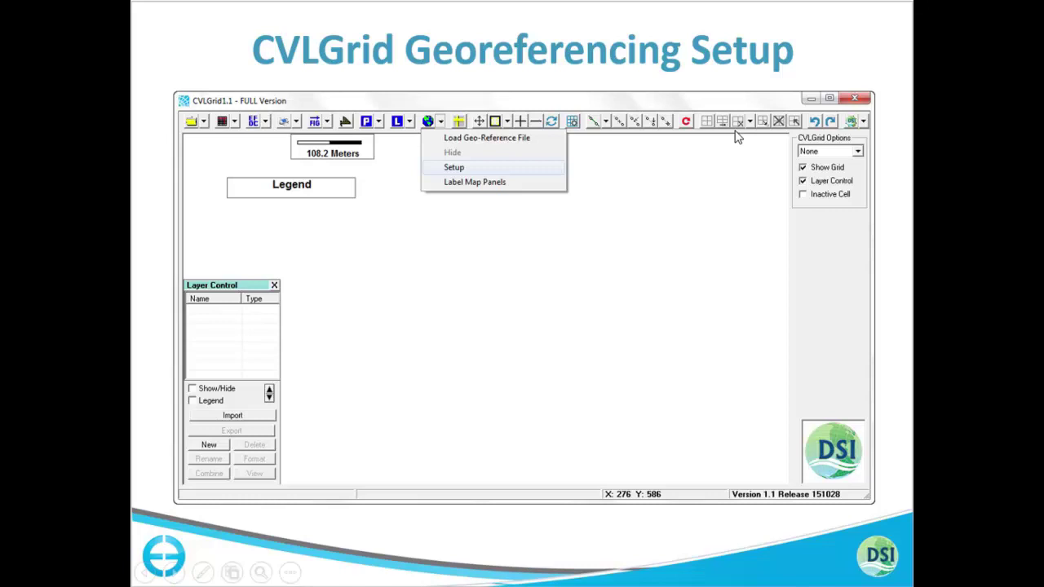
click(458, 168)
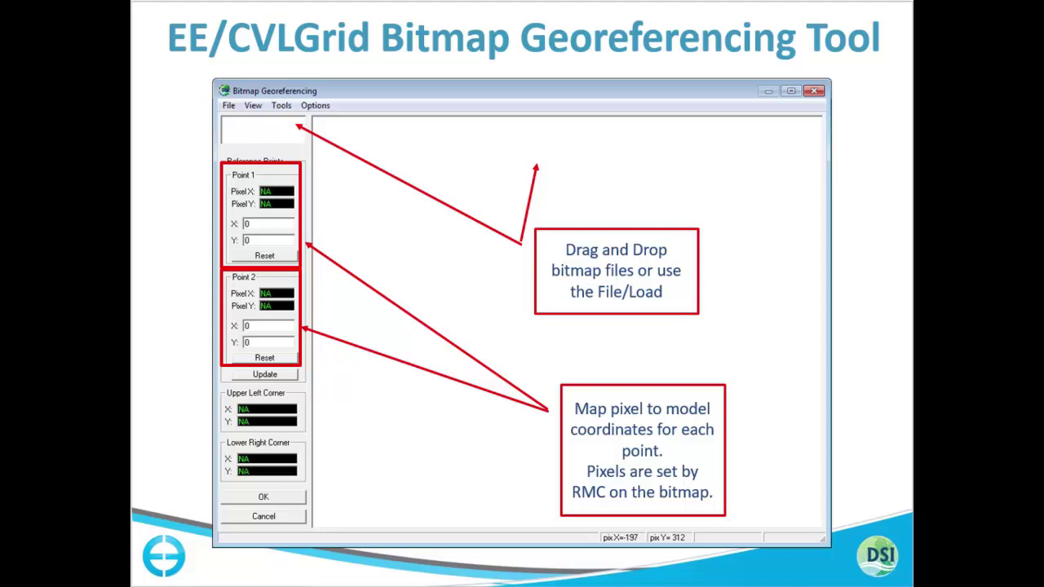
Advance to the 'Determine Grid/True North' slide showing the UTM Calculator workbook.
key(Right)
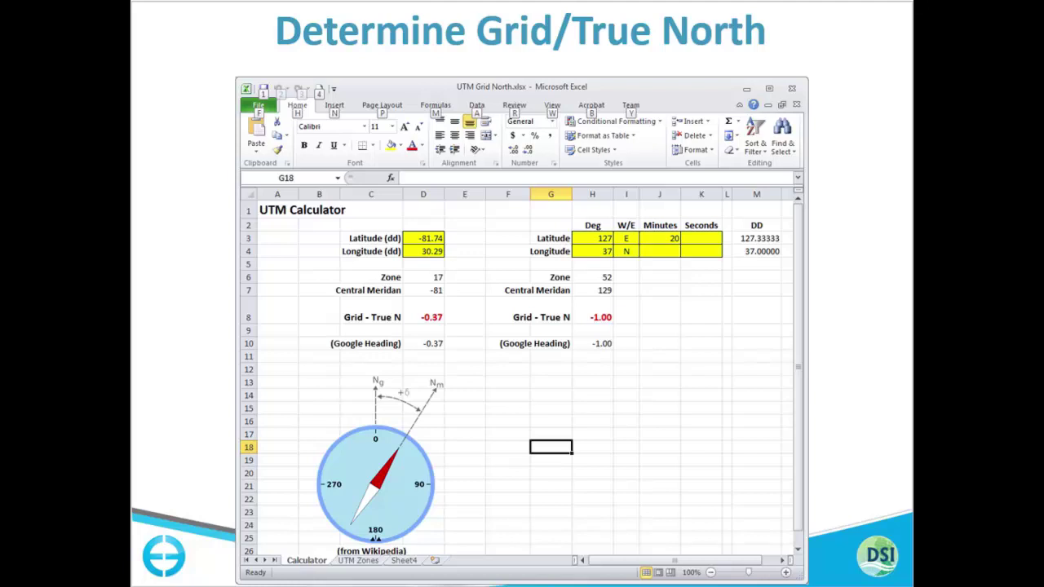
Step through the Google Maps slides to the lake image with UL and LR placemarks.
key(Right)
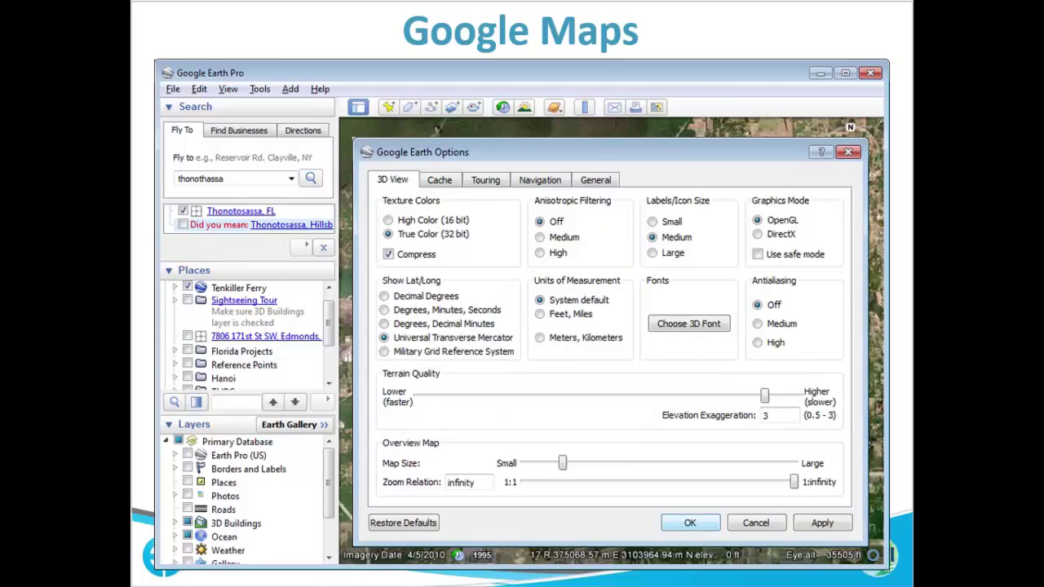
key(Right)
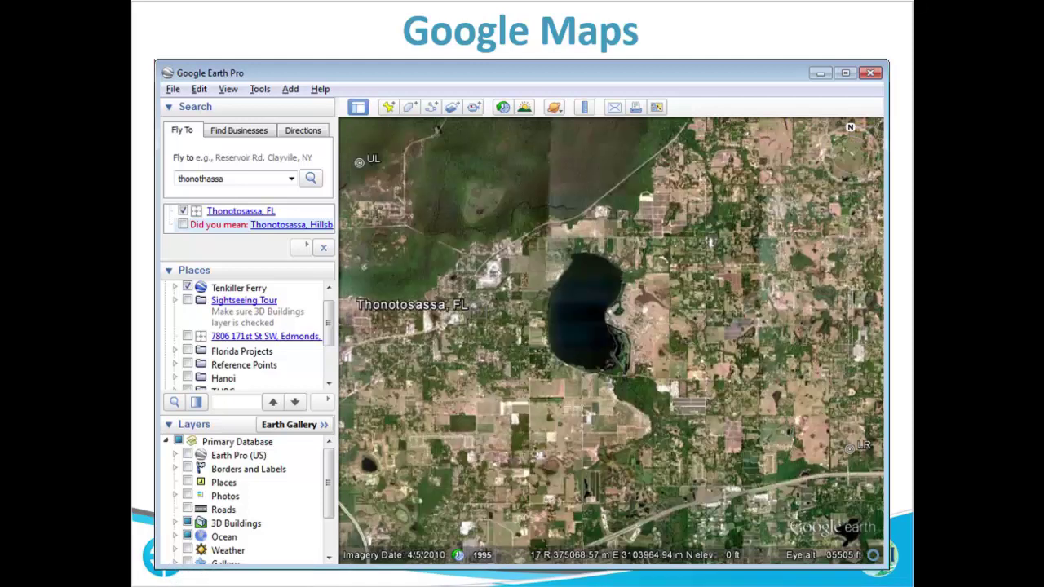
key(ctrl+shift+p)
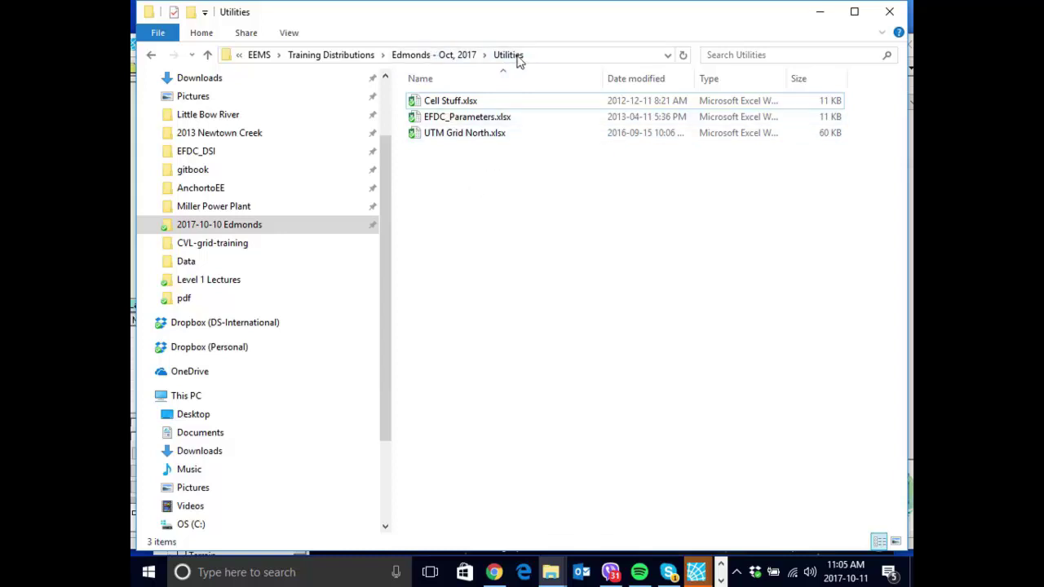
Navigate from Utilities up to Edmonds - Oct, 2017, then into Projects > 2DLake > Models.
click(450, 136)
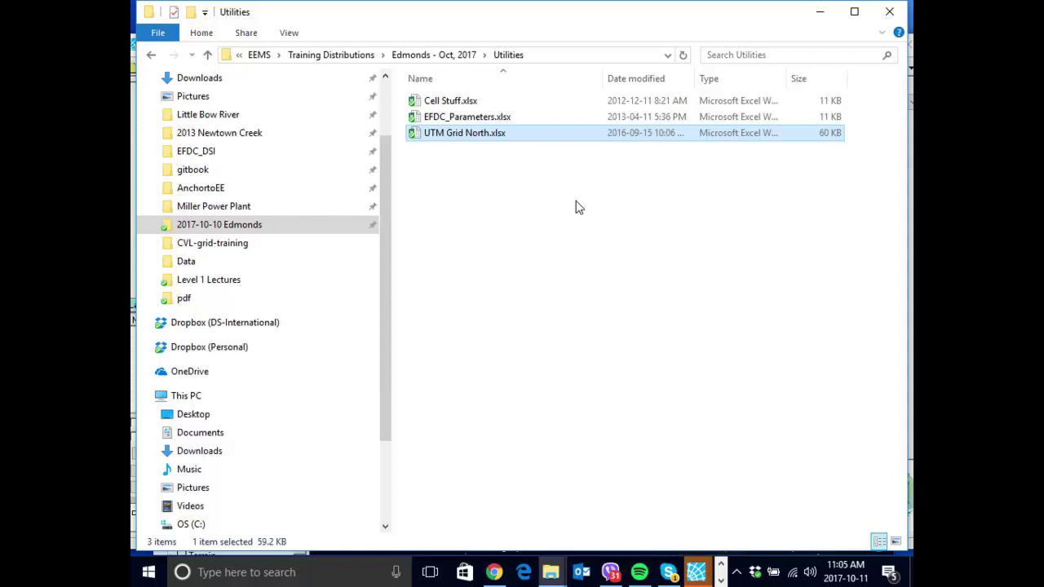
click(445, 56)
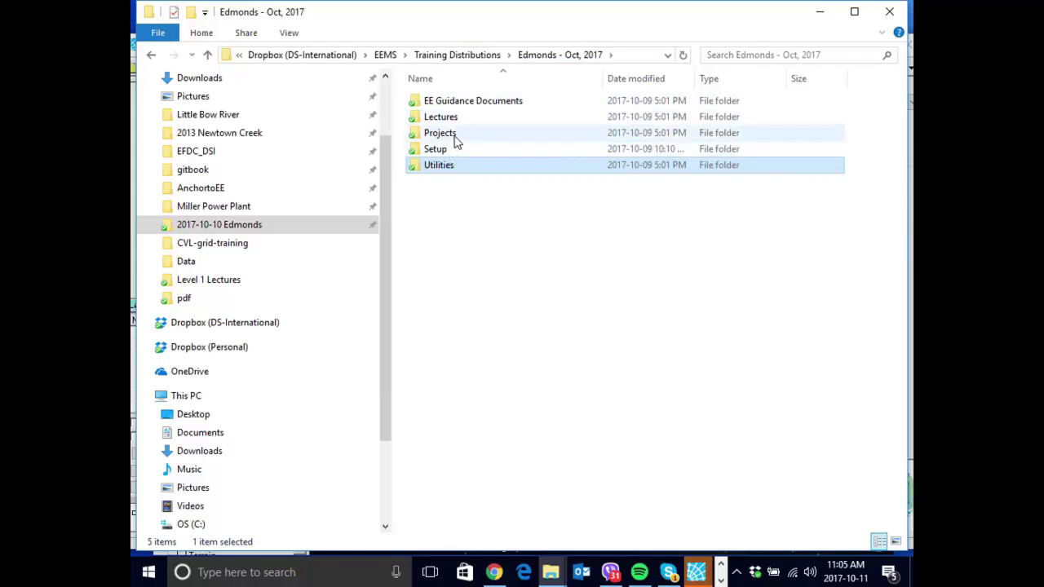
double_click(455, 139)
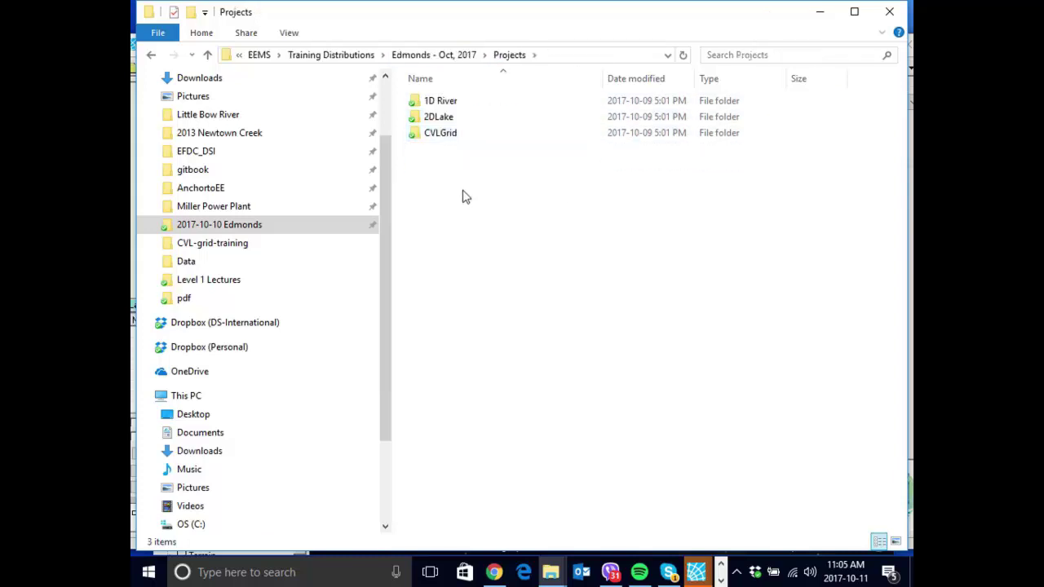
double_click(471, 120)
double_click(464, 135)
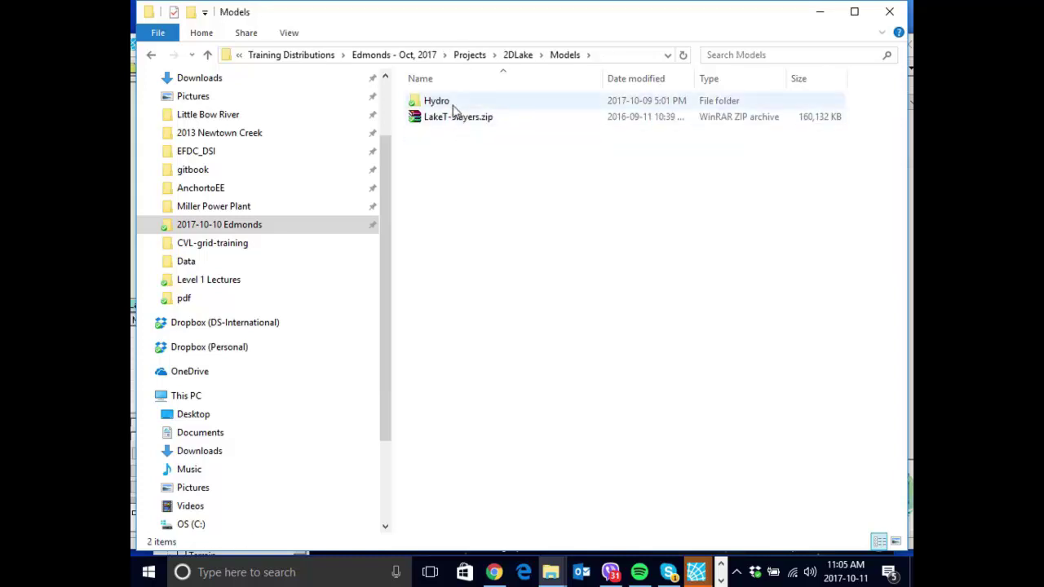
double_click(433, 102)
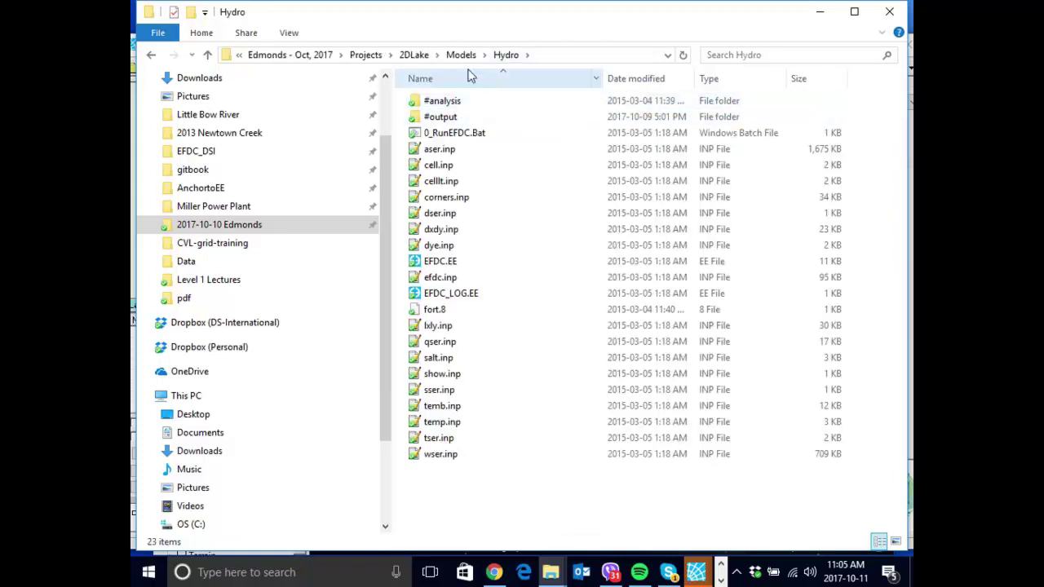
click(452, 56)
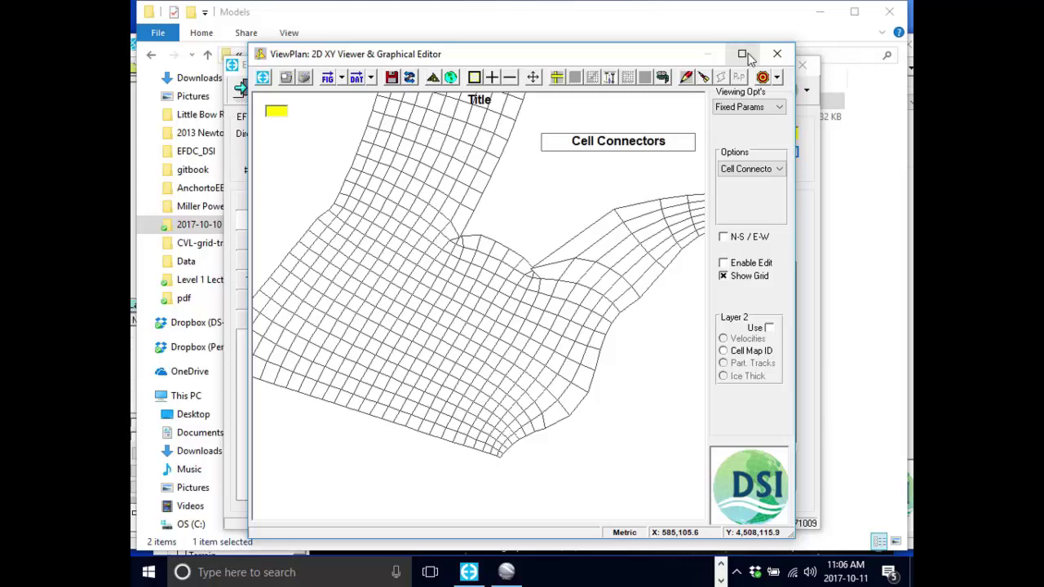
Close the grid viewer and drop the Hydro folder onto EFDC Explorer to load the model.
click(777, 54)
drag(656, 71, 671, 164)
click(472, 105)
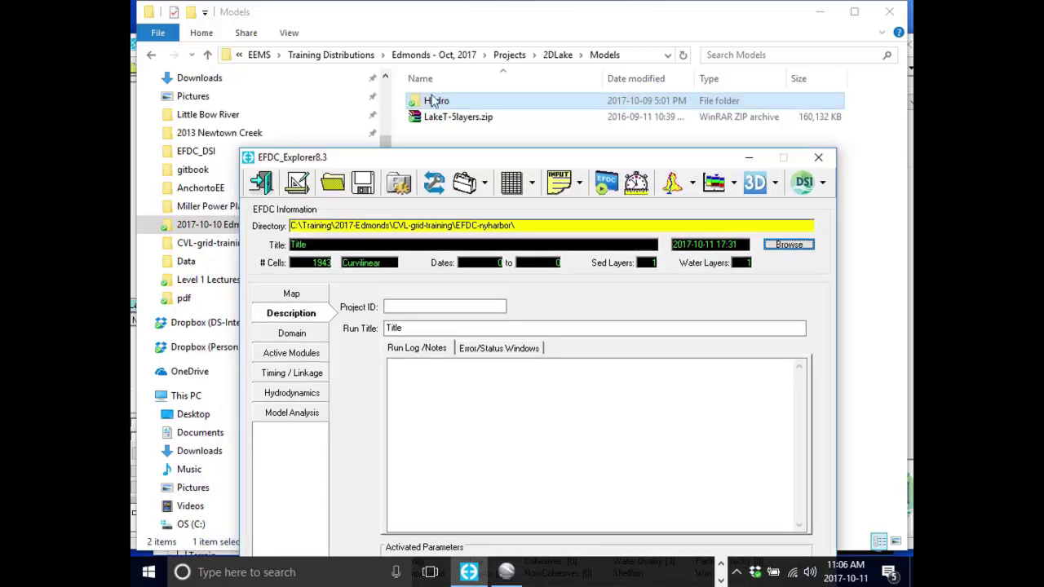
drag(434, 100, 536, 222)
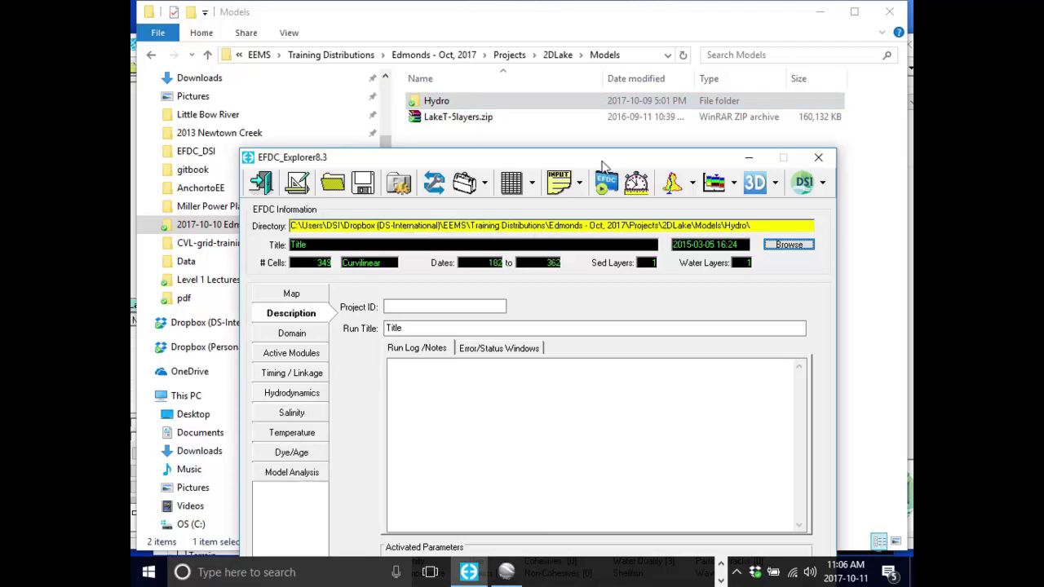
After reviewing the bottom-elevation grid, close its viewer and minimize EFDC Explorer.
drag(602, 163, 565, 89)
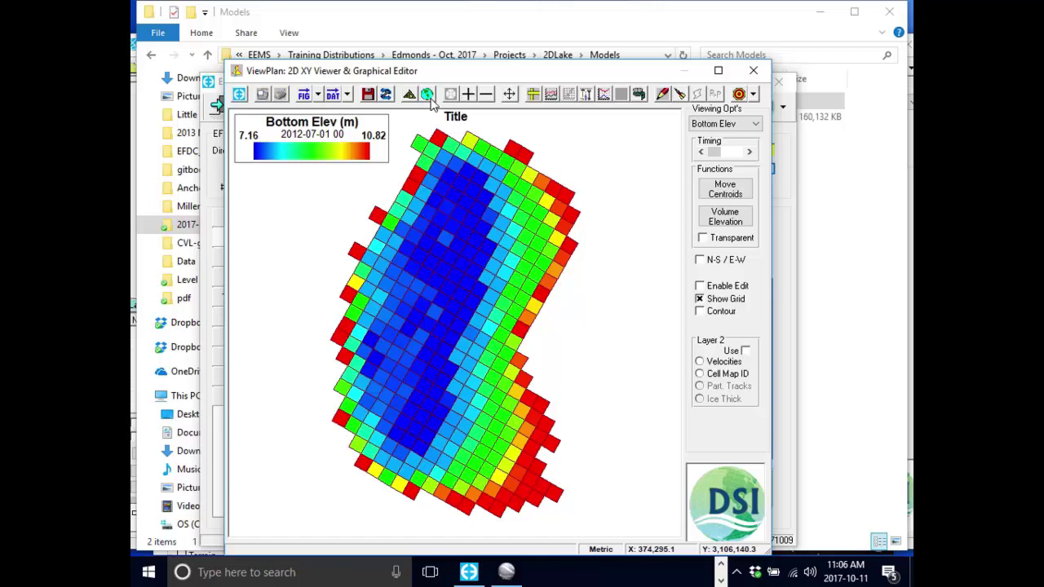
click(753, 71)
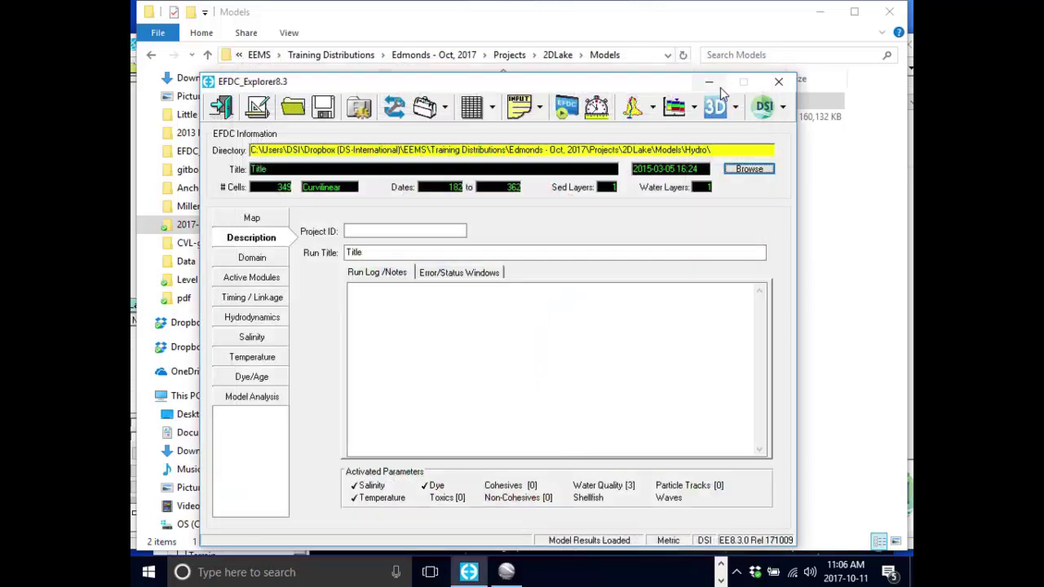
click(709, 84)
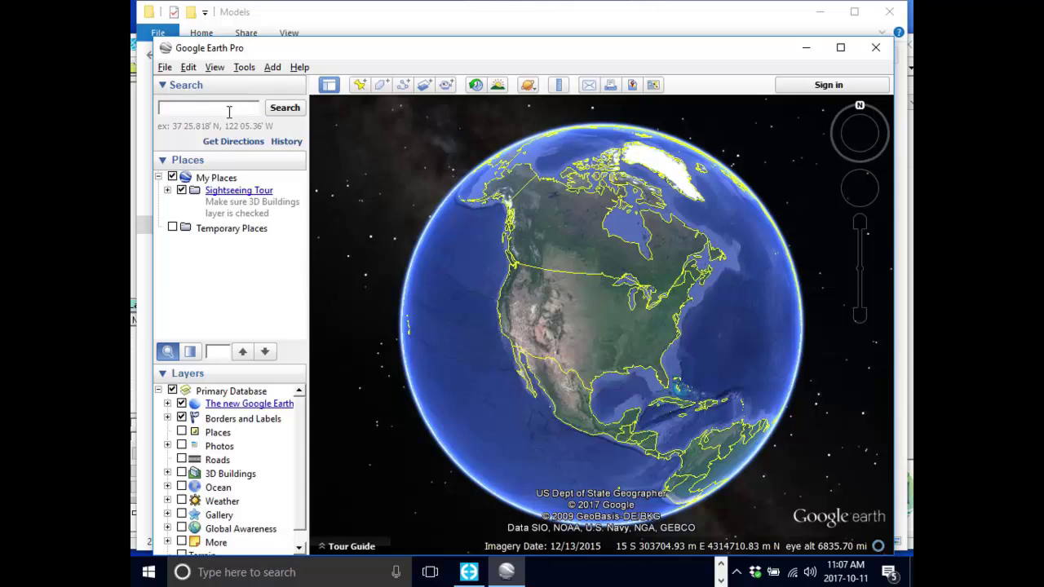
Search 'lake thono' and fly to Lake Thonotosassa, Thonotosassa, FL.
text(lake thon)
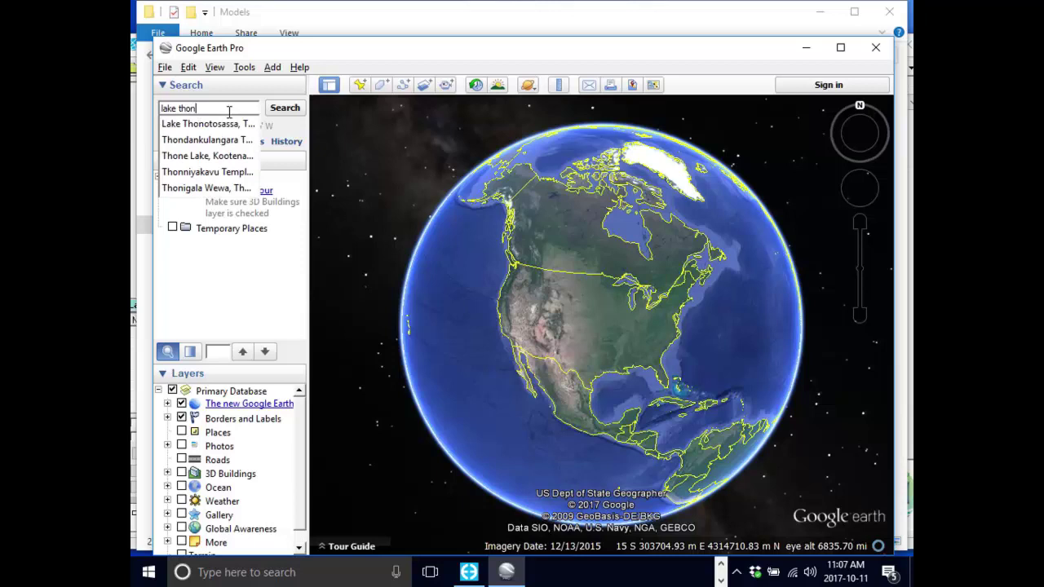
text(o)
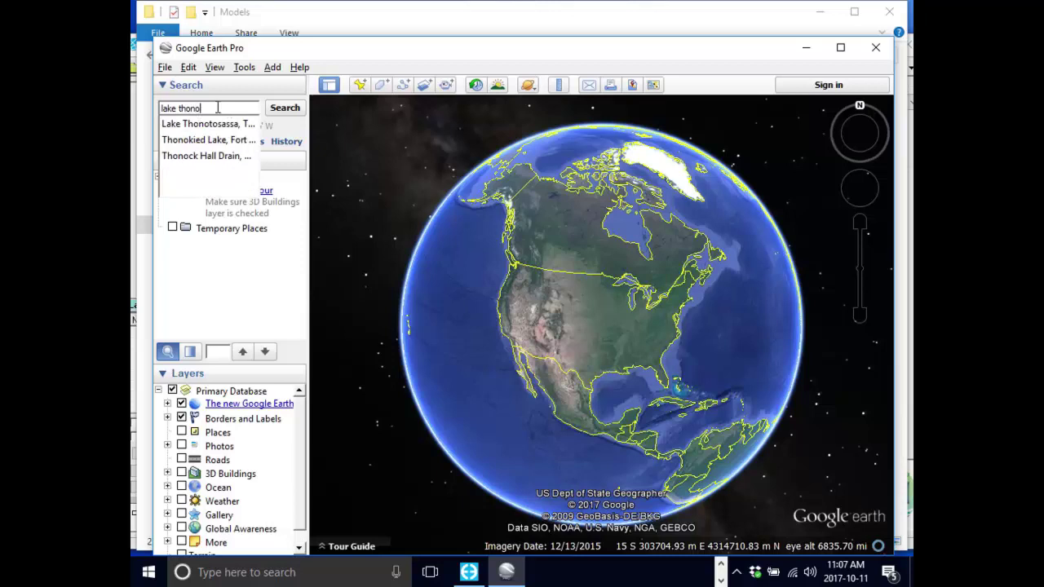
click(228, 125)
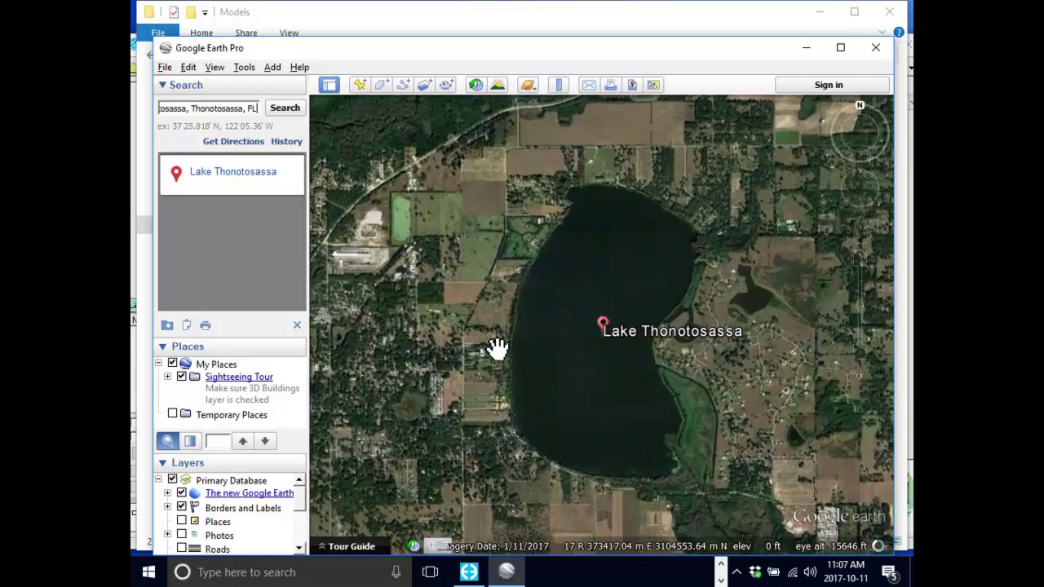
Pan and zoom the map to frame Lake Thonotosassa.
drag(550, 367, 527, 338)
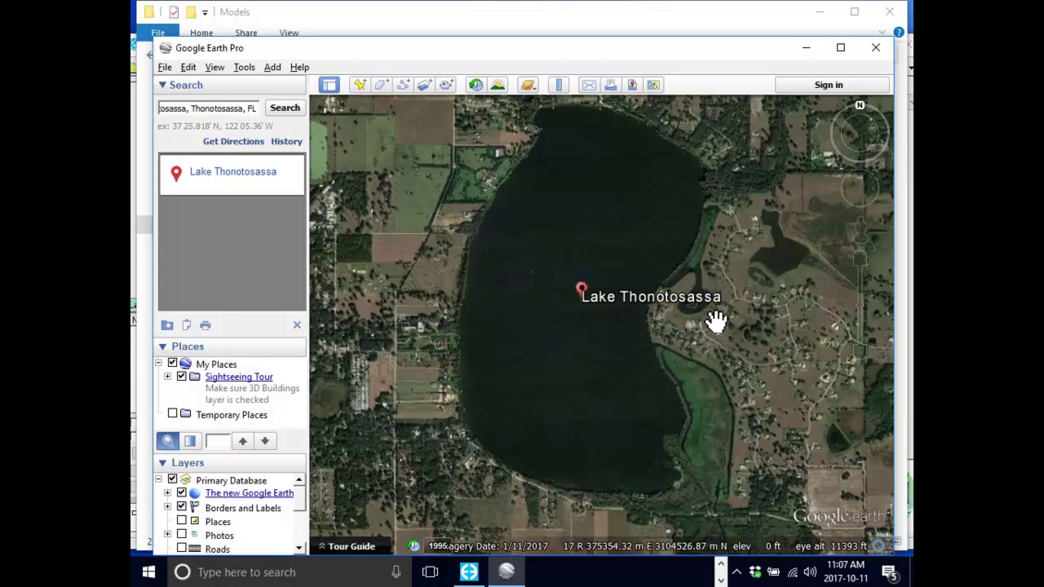
scroll(536, 158, down, 1)
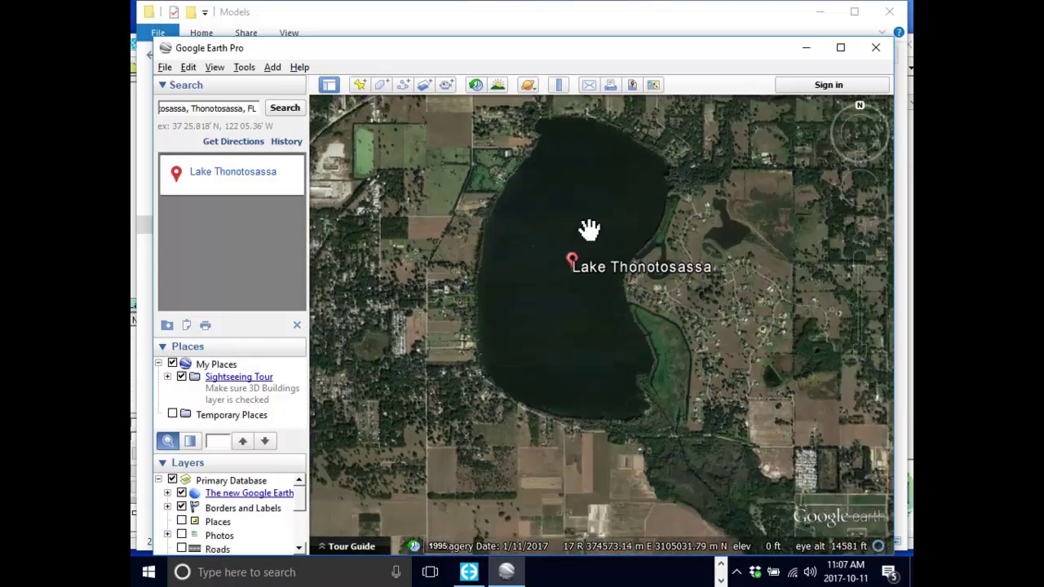
drag(590, 228, 641, 321)
scroll(662, 264, down, 1)
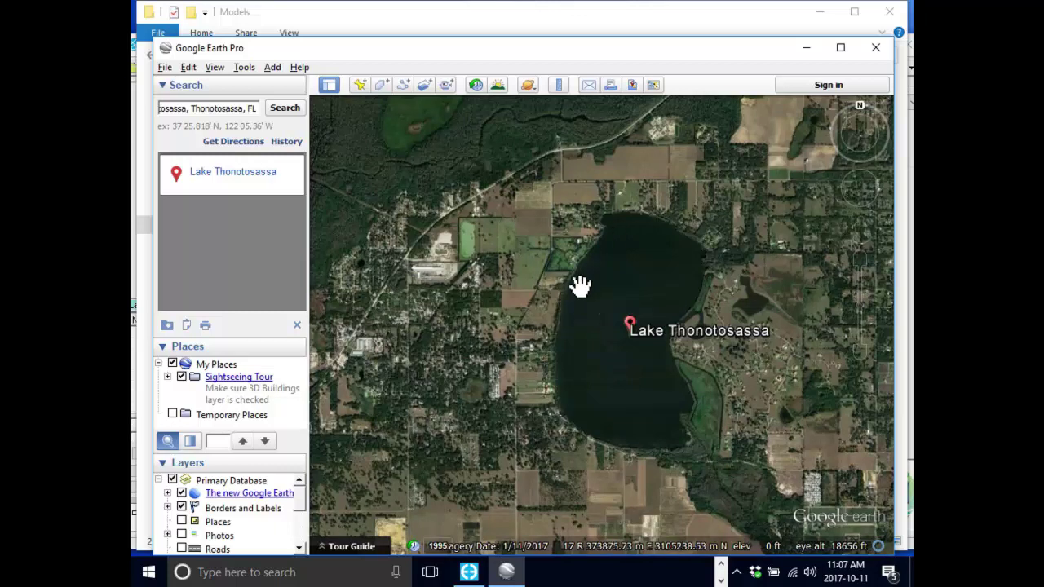
drag(804, 424, 699, 349)
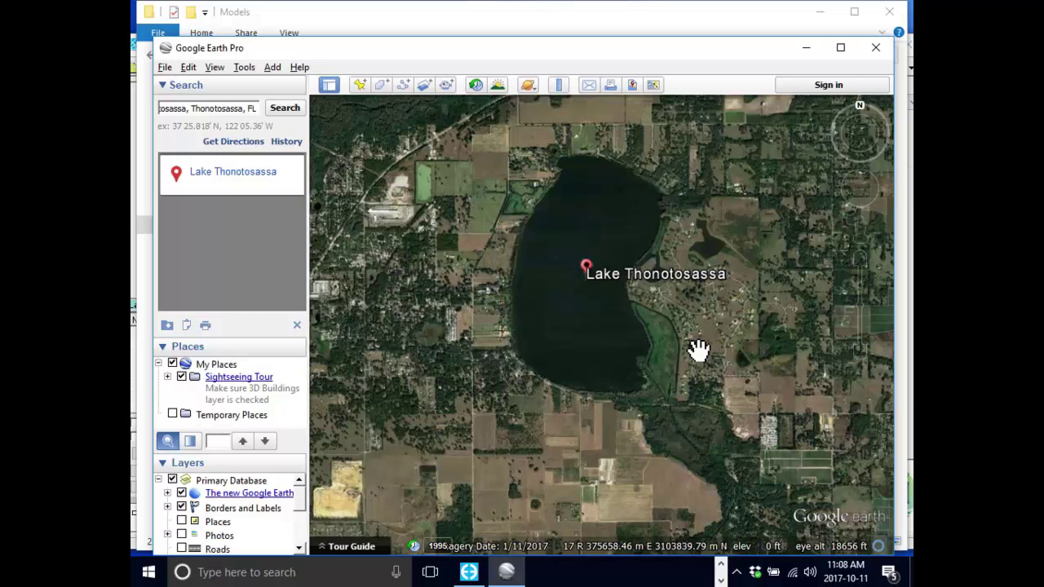
drag(631, 354, 606, 367)
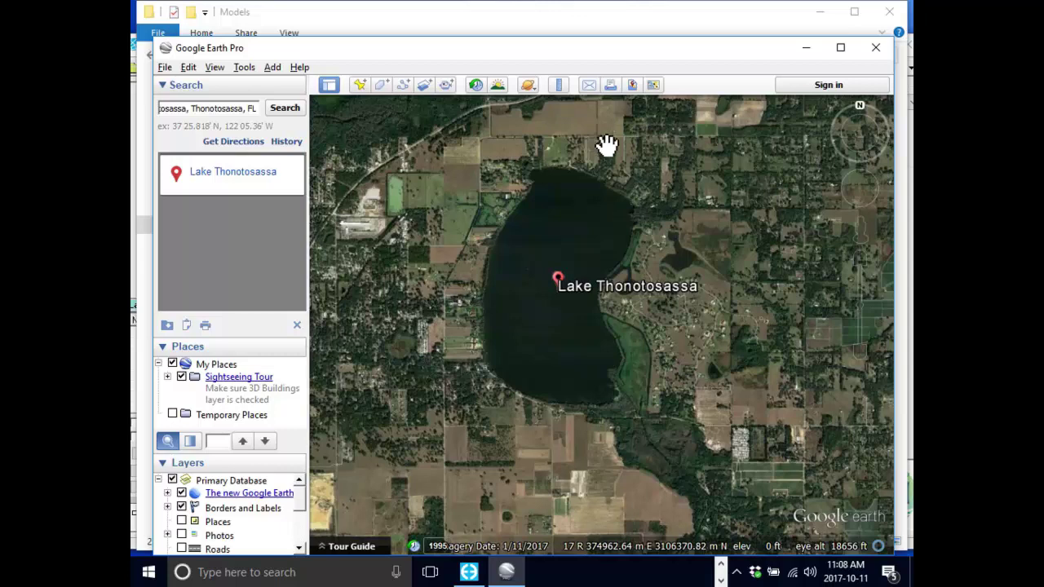
drag(607, 219, 633, 243)
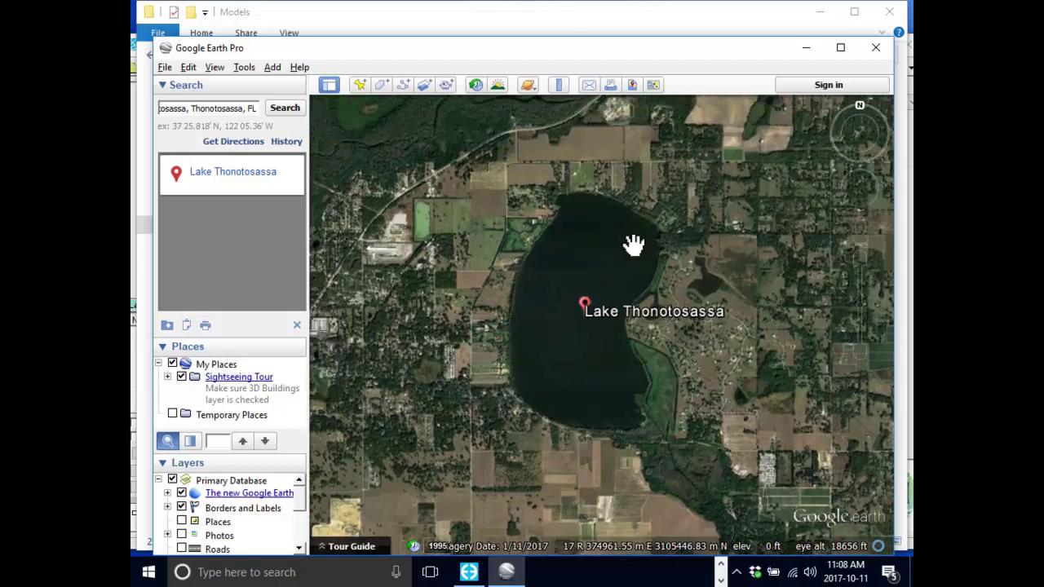
scroll(641, 275, down, 2)
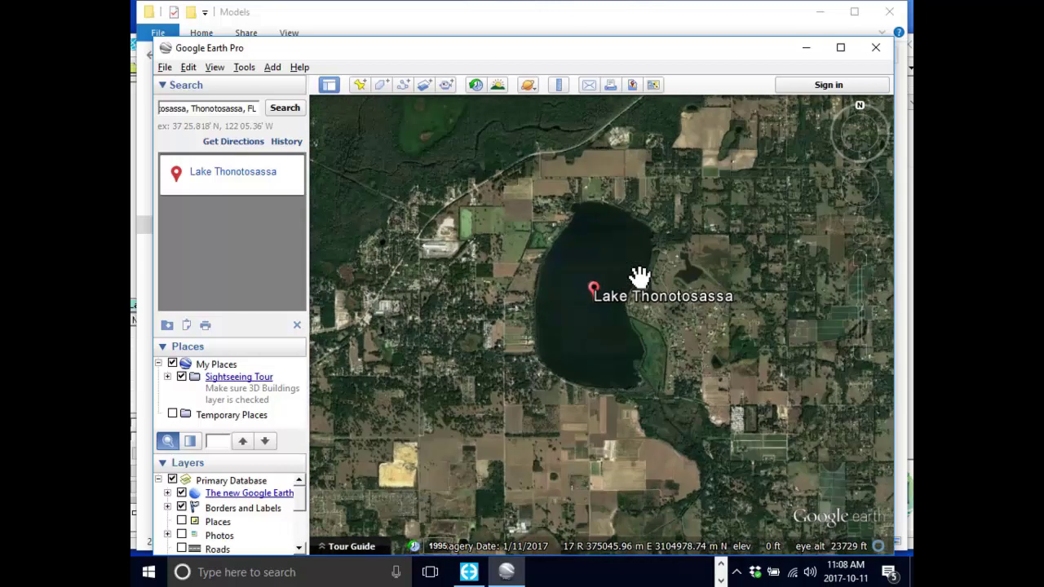
scroll(640, 275, up, 2)
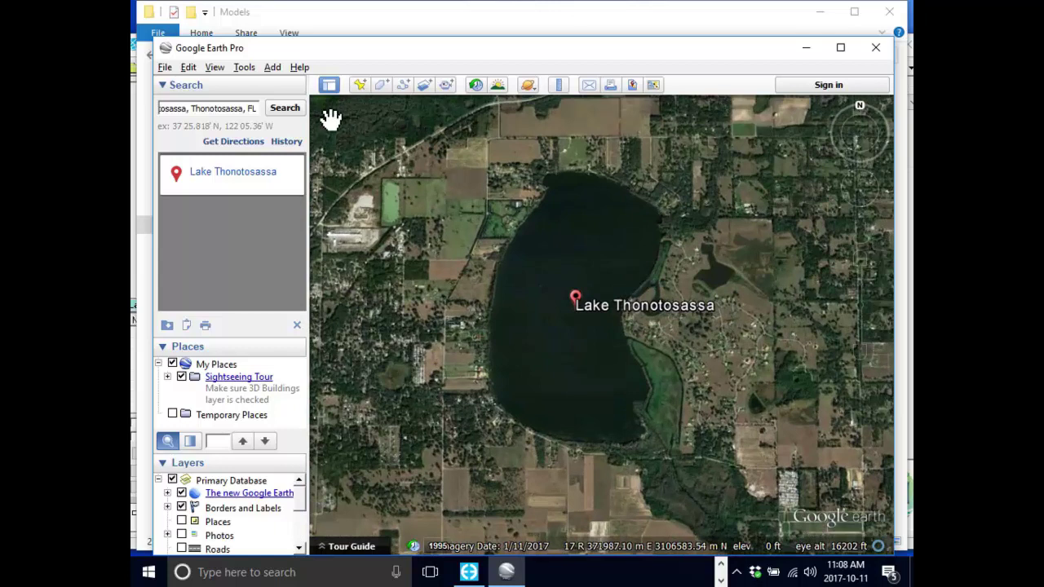
scroll(330, 114, down, 2)
drag(590, 250, 602, 300)
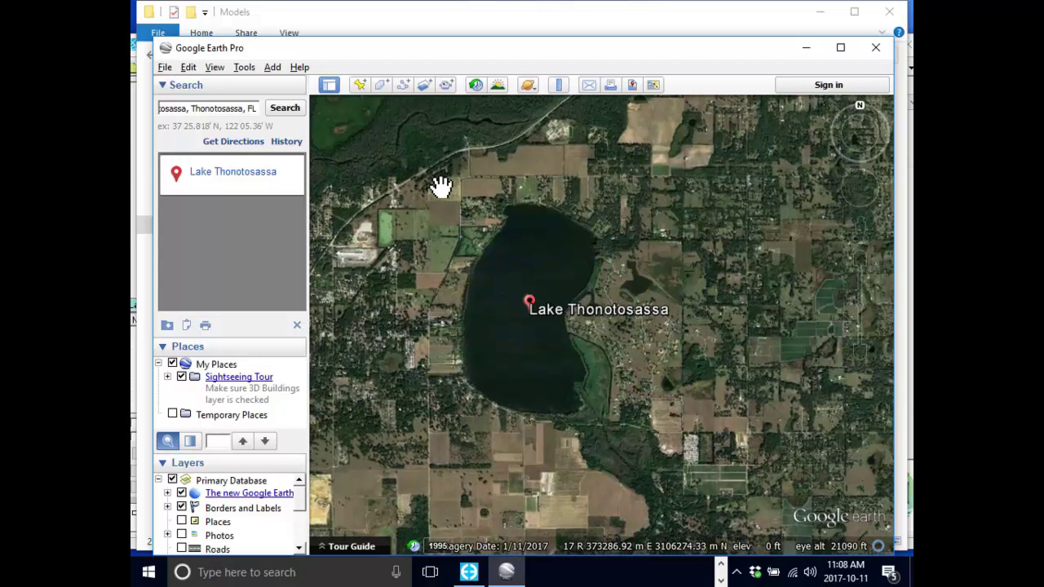
drag(492, 342, 502, 322)
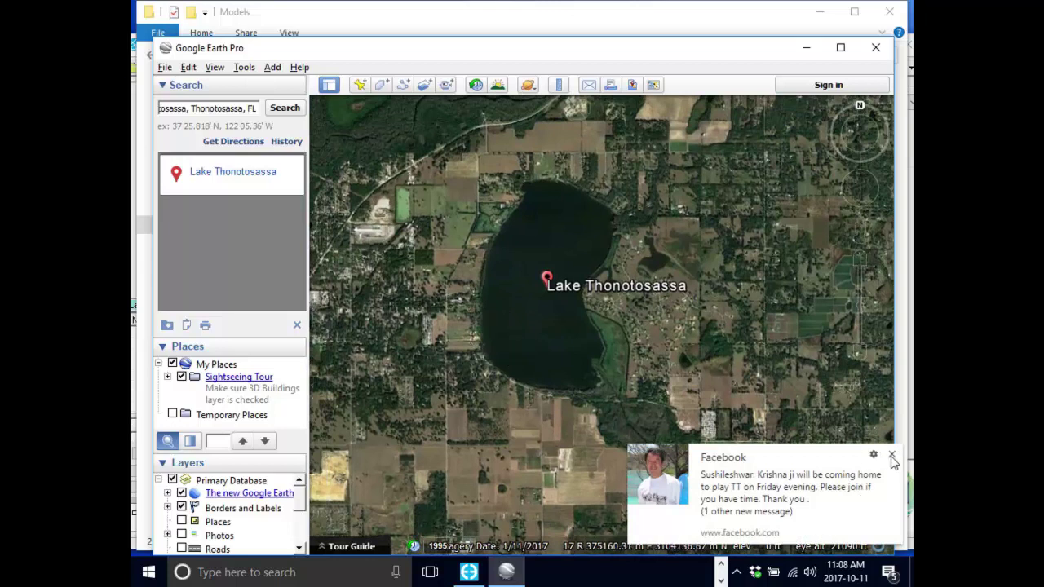
Dismiss the notification, clear the search results, and zoom in until the lake fills the view.
click(893, 457)
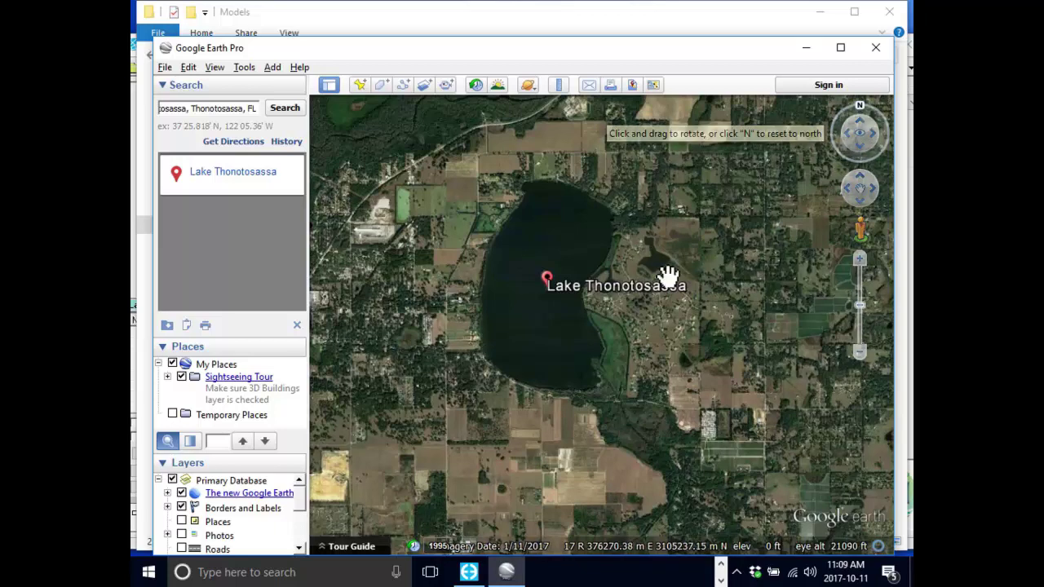
drag(685, 247, 693, 266)
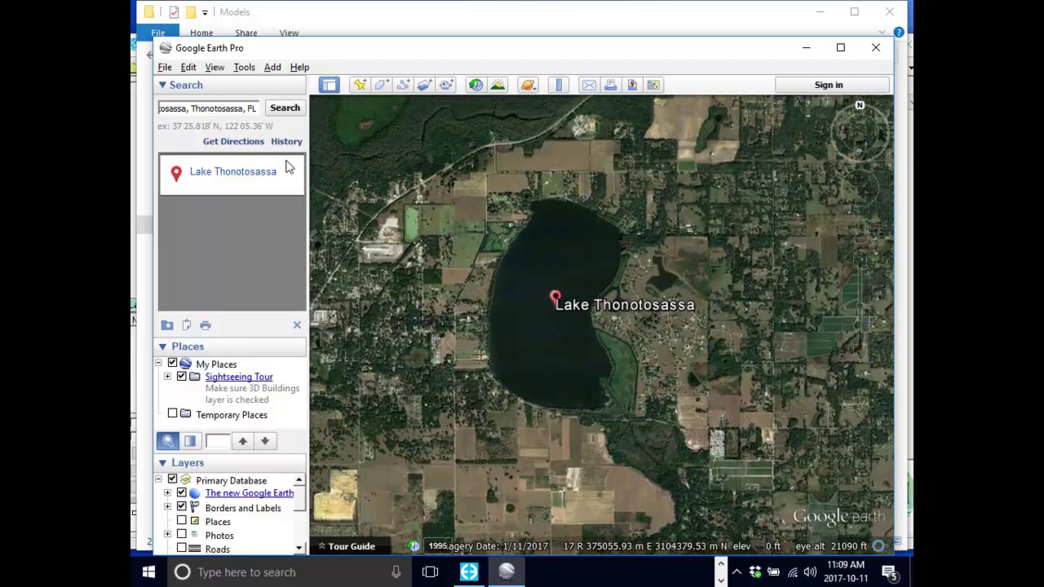
click(297, 324)
scroll(554, 314, up, 1)
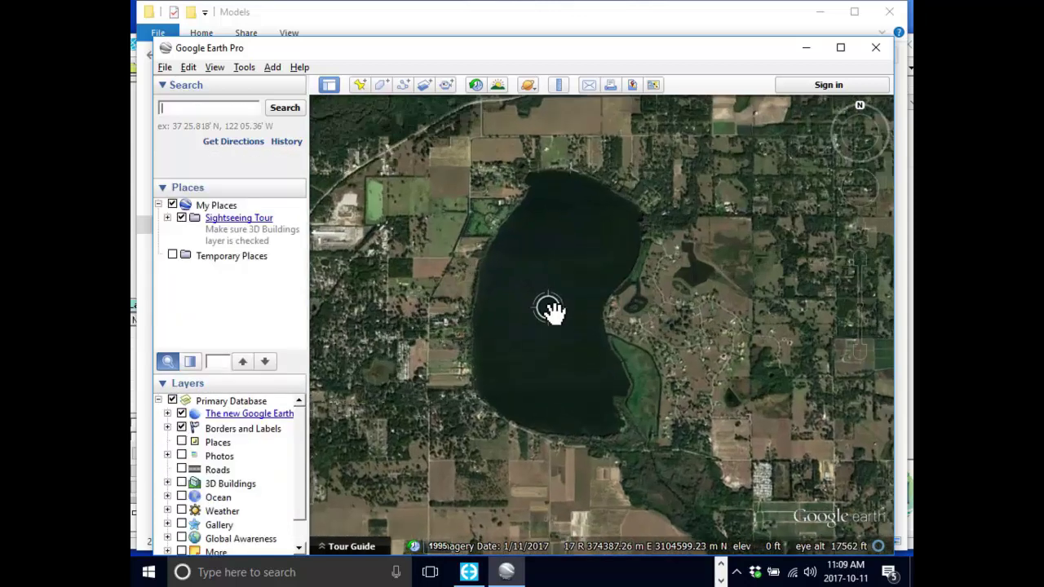
scroll(475, 290, up, 1)
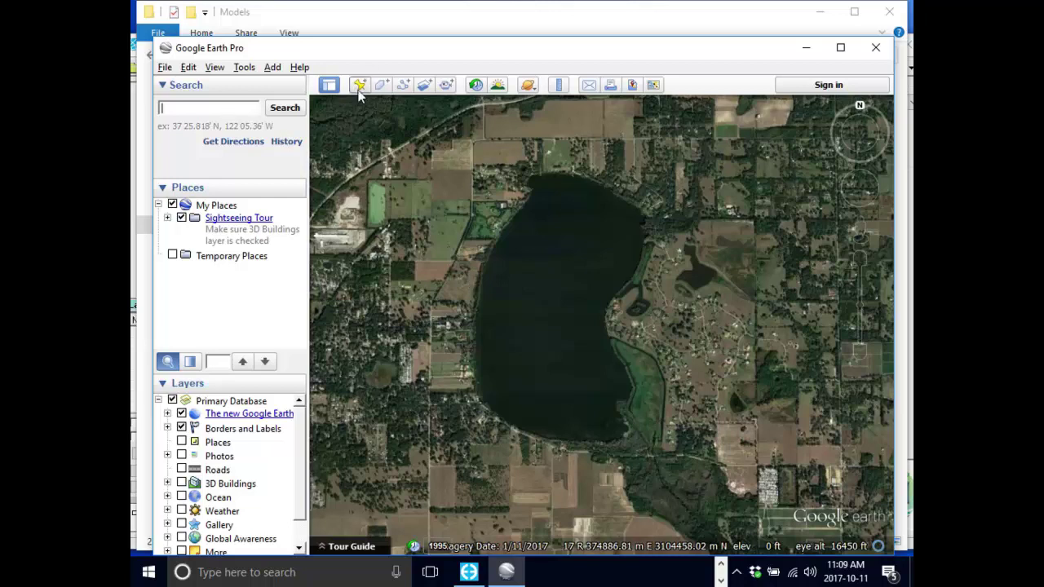
In Tools > Options, 3D View, set Show Lat/Long to Decimal Degrees.
click(245, 71)
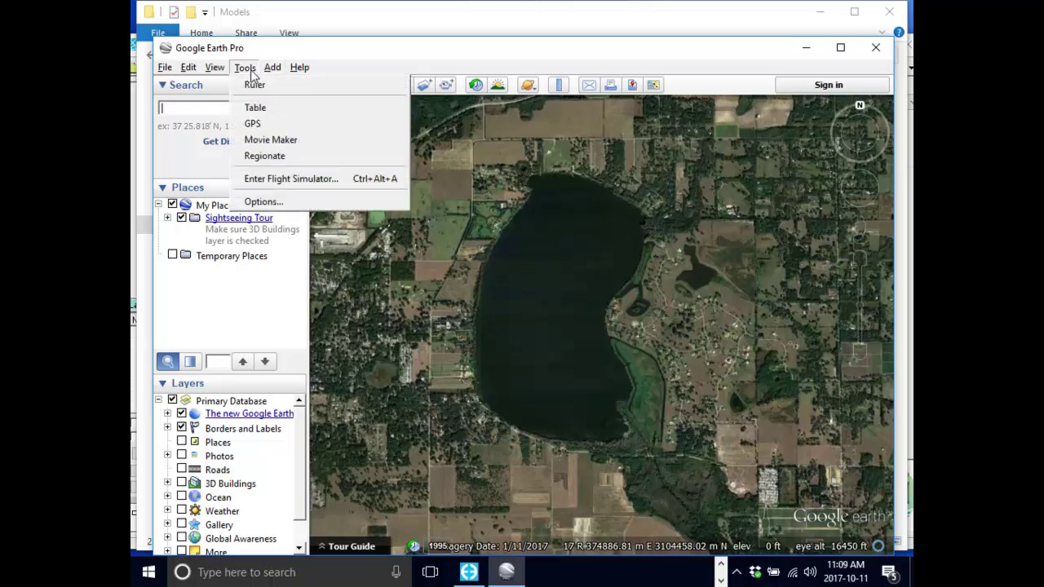
click(262, 202)
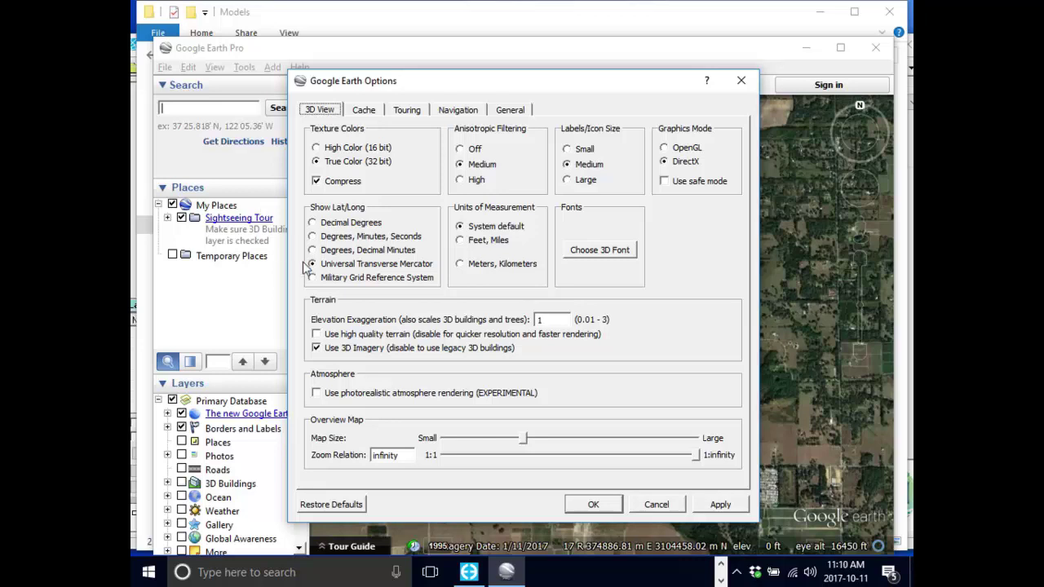
click(332, 227)
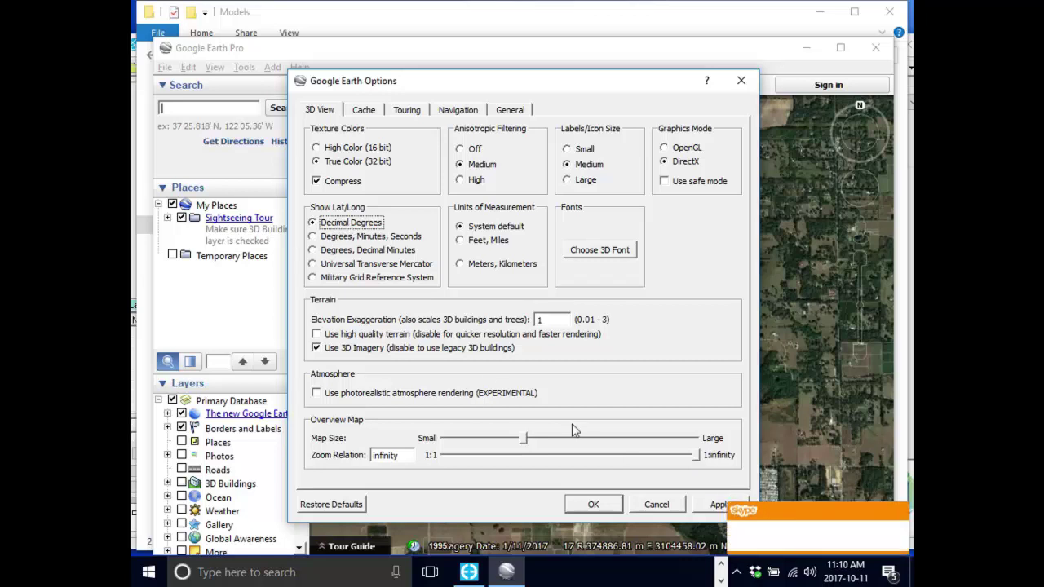
click(594, 505)
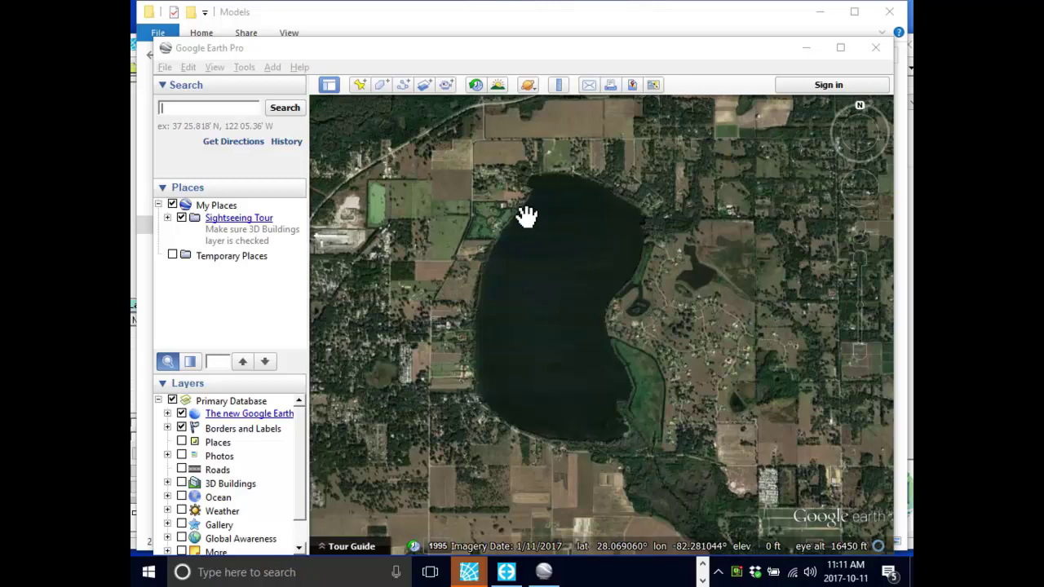
Add a placemark named UL at the map's upper-left corner (28.077951°, -82.301499°).
click(361, 88)
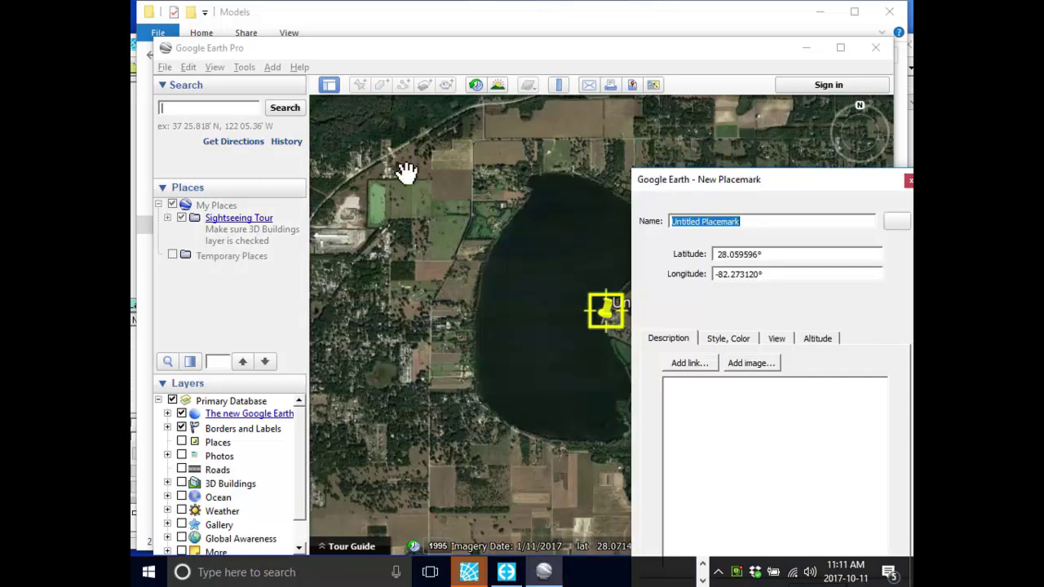
click(608, 318)
drag(526, 280, 325, 130)
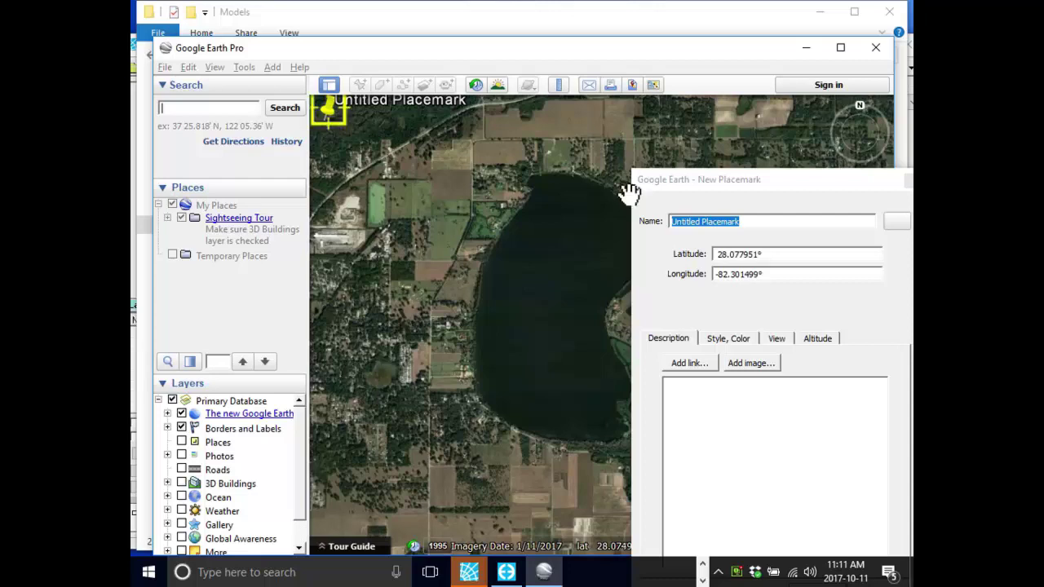
drag(735, 184, 581, 183)
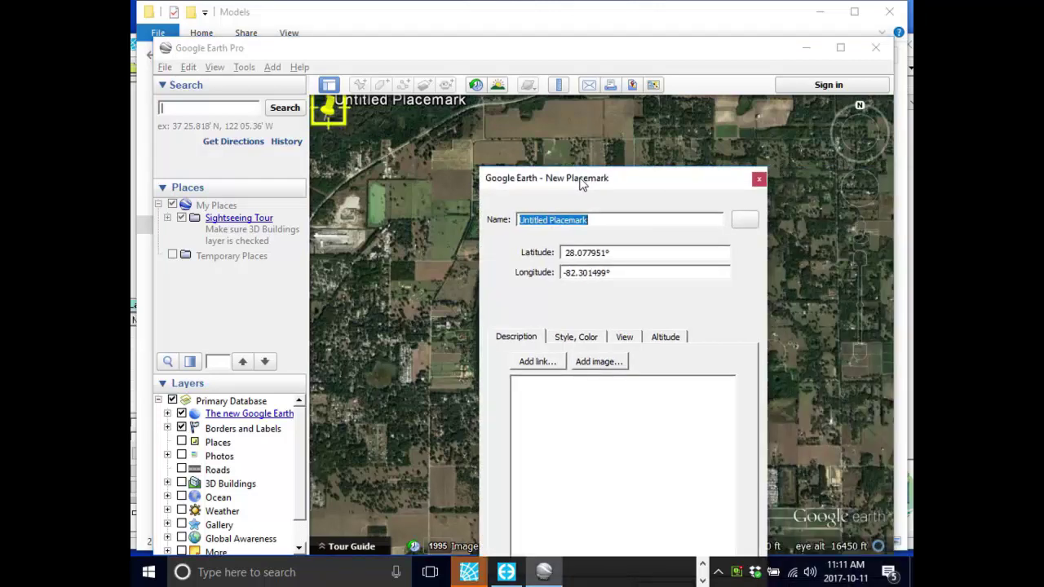
text(UL)
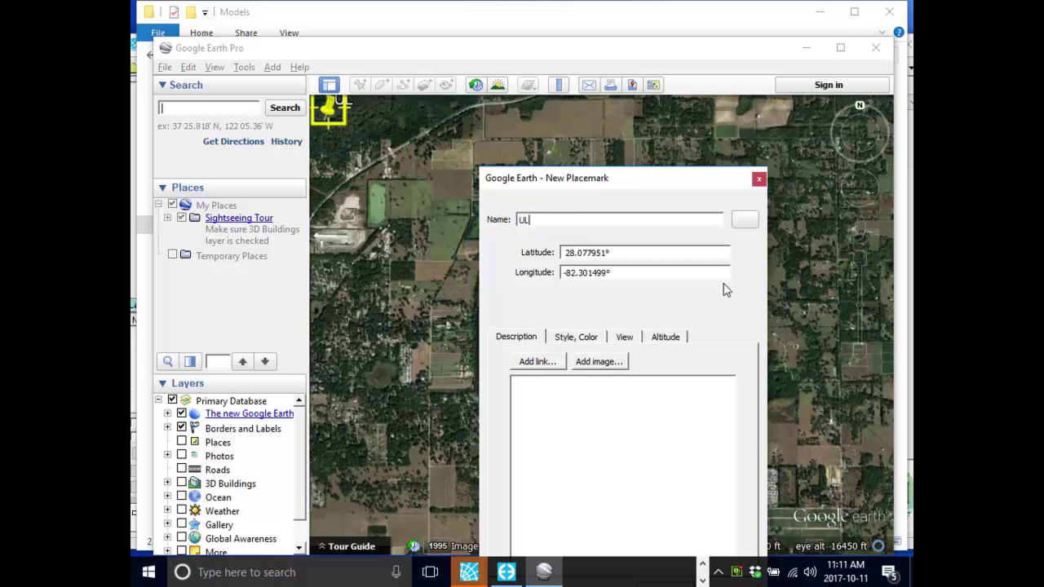
drag(692, 180, 629, 130)
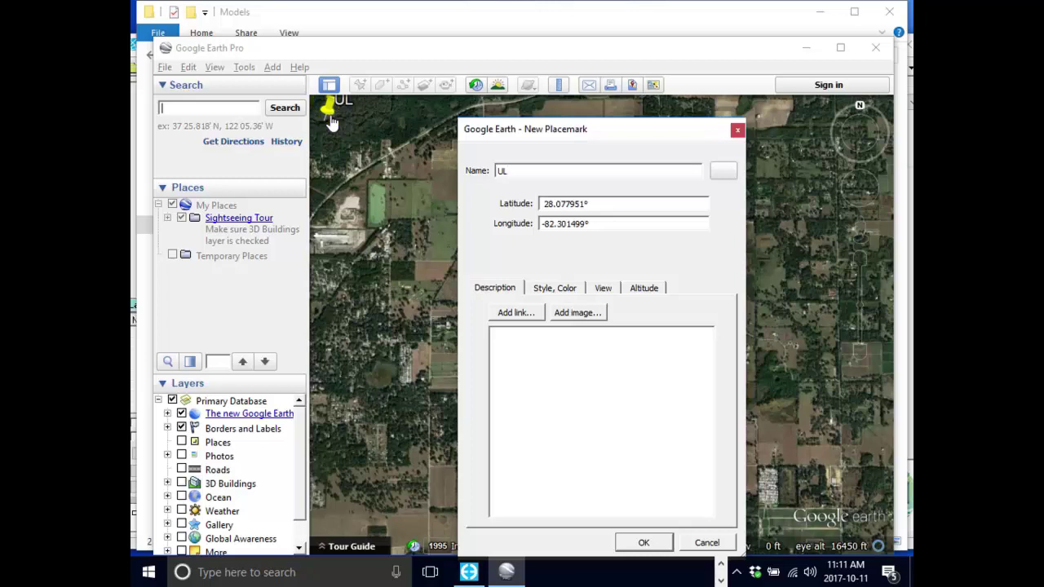
Replace the UL placemark's yellow pushpin with the bullseye target icon.
click(723, 174)
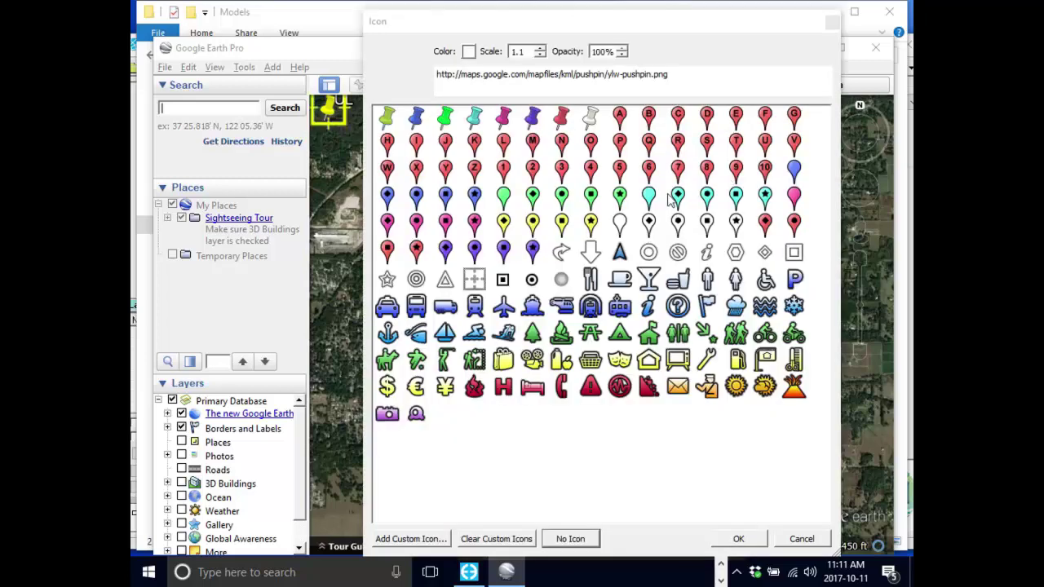
click(801, 539)
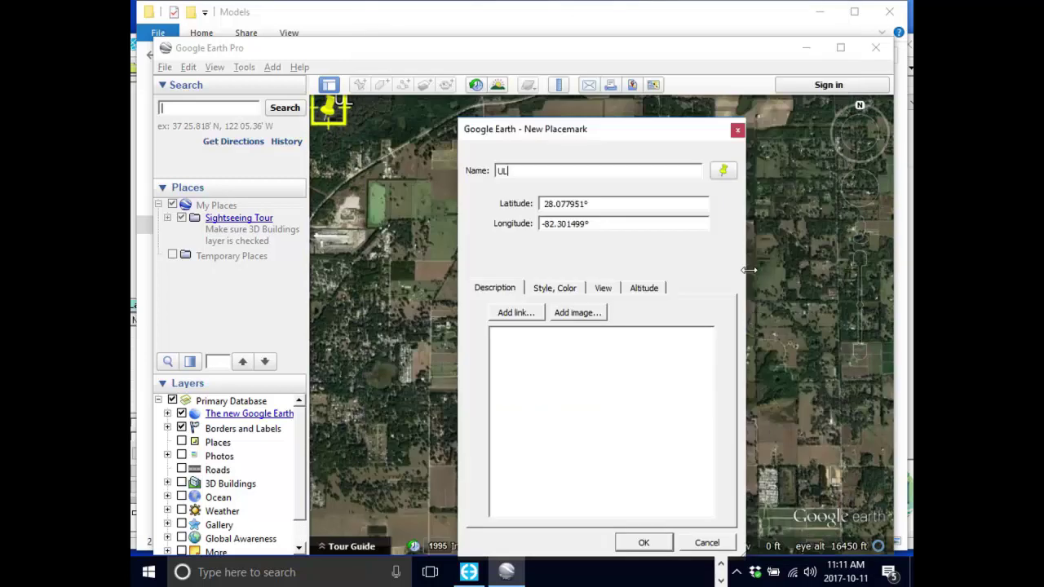
click(724, 171)
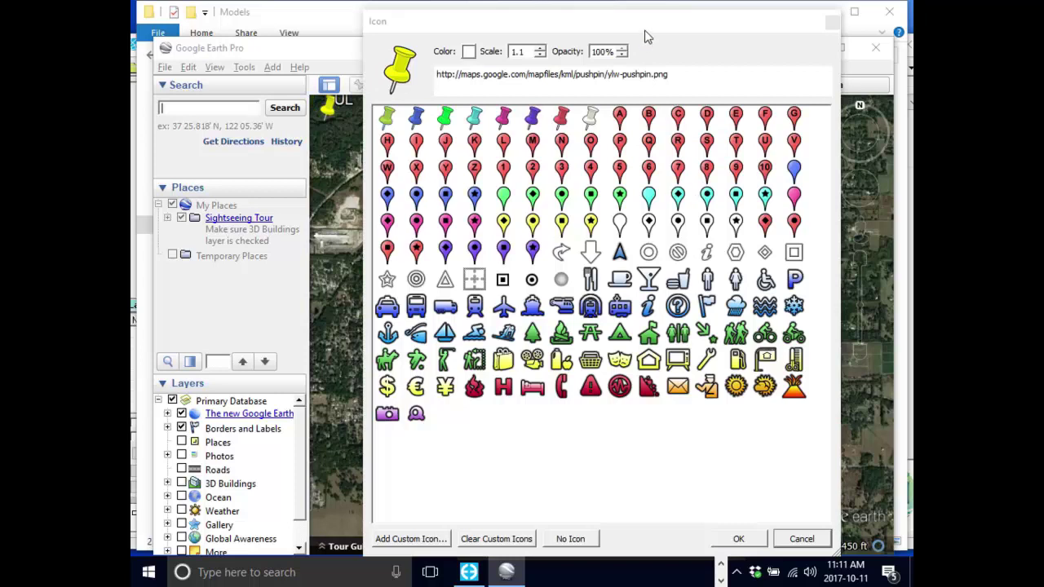
drag(650, 27, 568, 32)
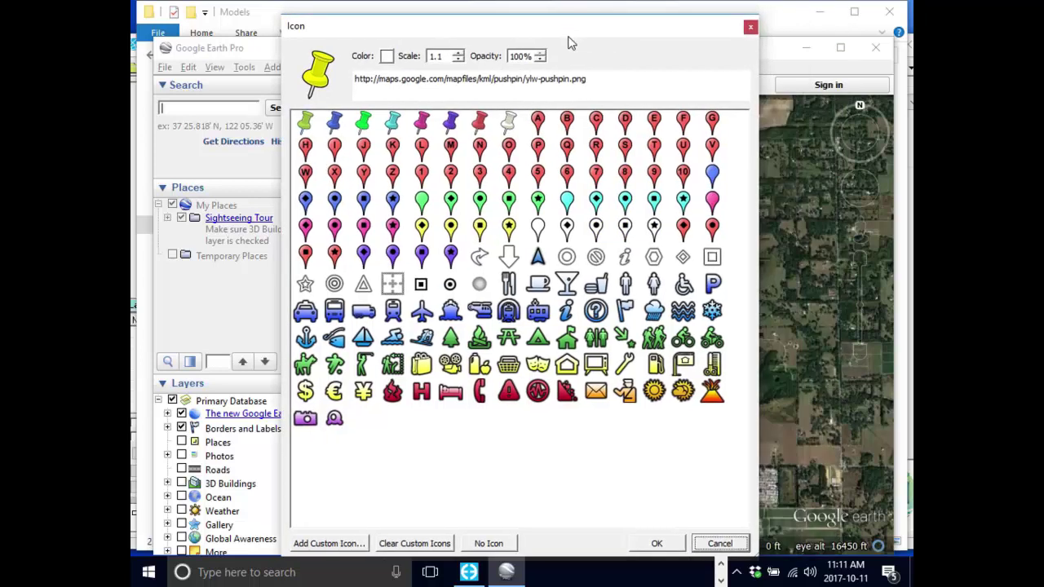
click(334, 286)
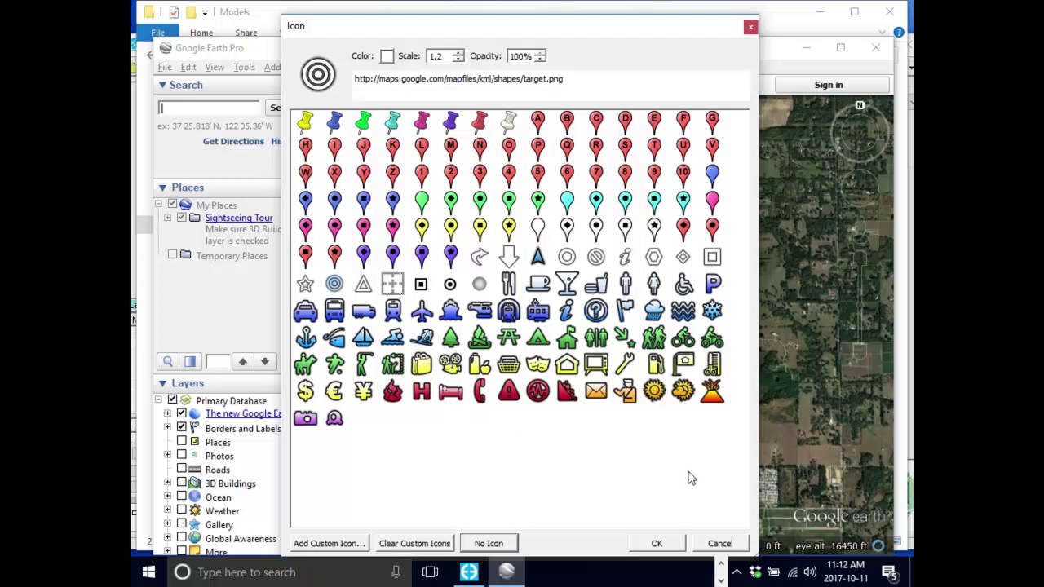
click(658, 543)
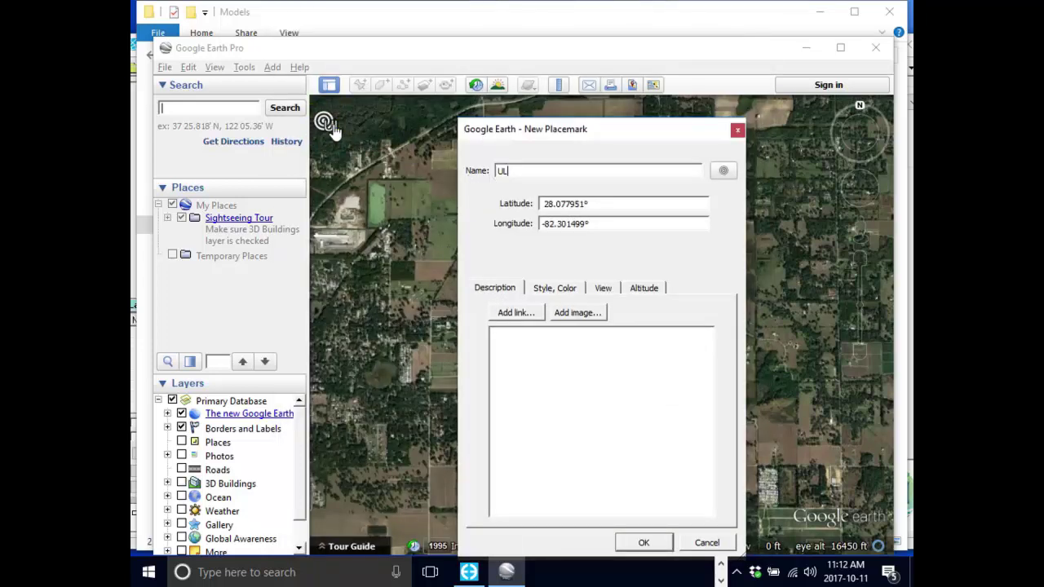
Save the upper-left bullseye placemark named UL into My Places.
click(499, 171)
click(645, 542)
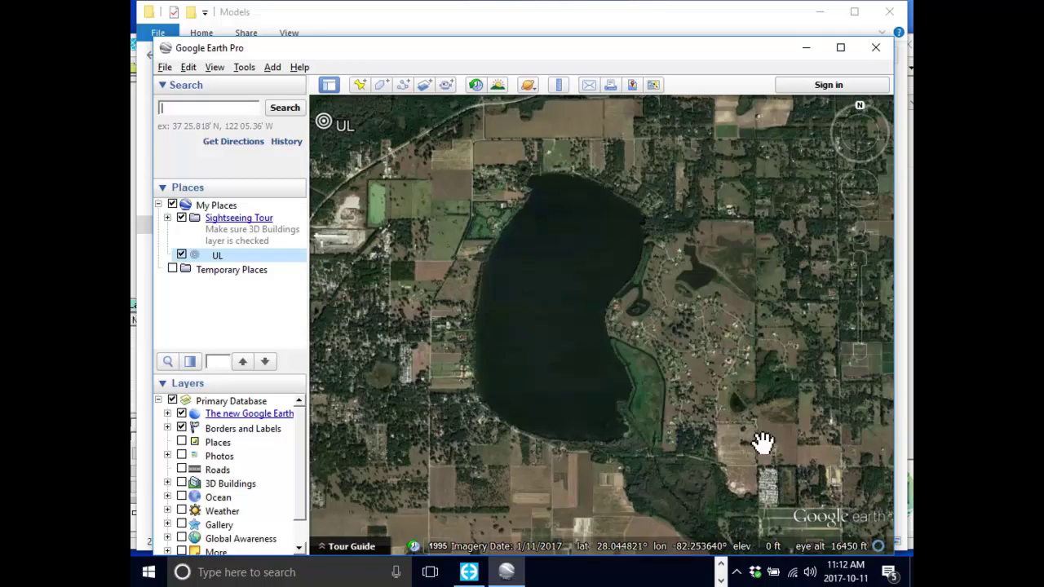
Place a bullseye placemark named LR at the lake view's lower-right corner (28.045688°, -82.247283°) and save it.
click(359, 85)
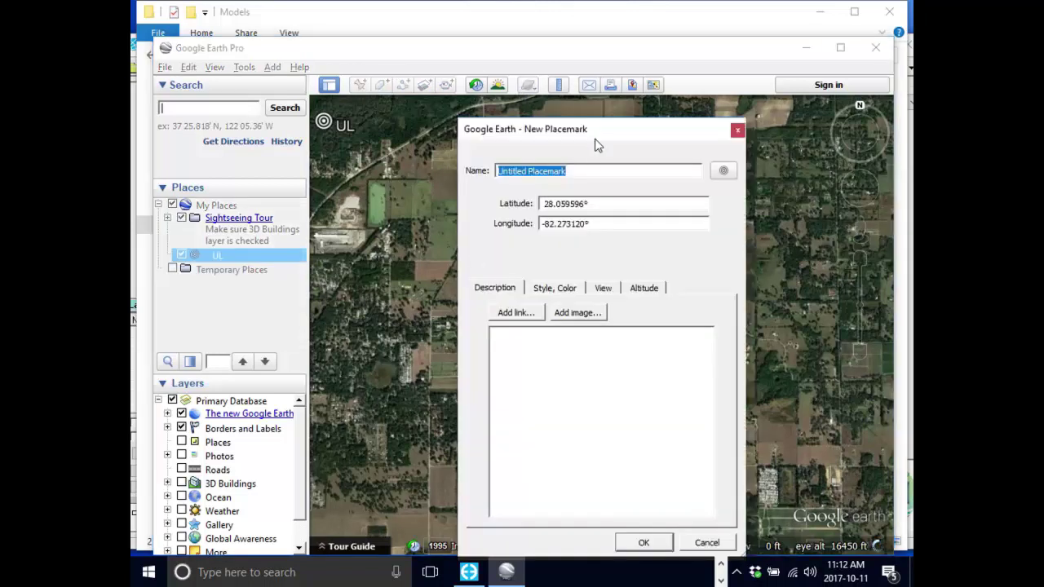
drag(596, 132, 280, 140)
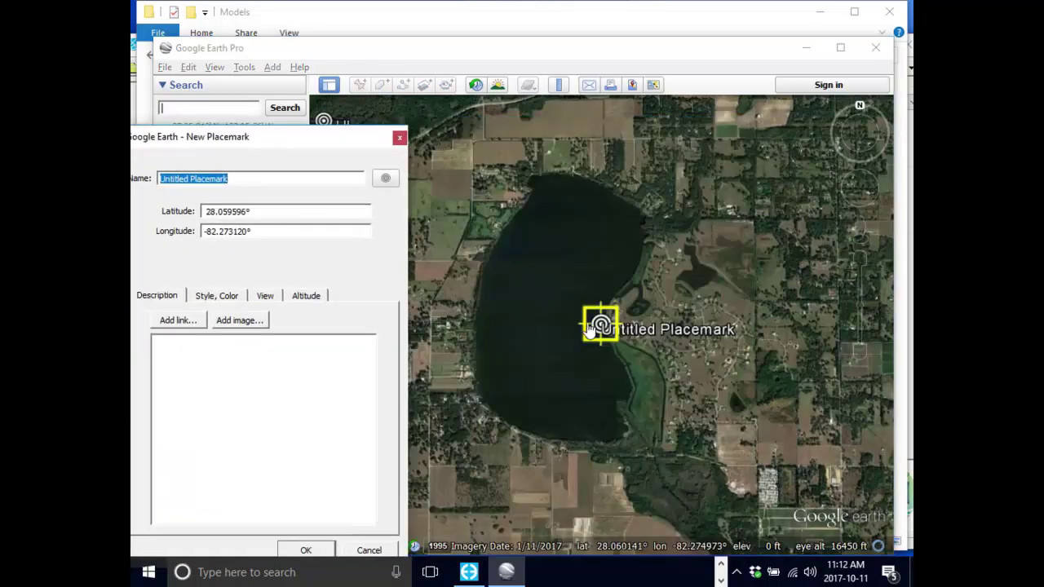
drag(590, 328, 862, 487)
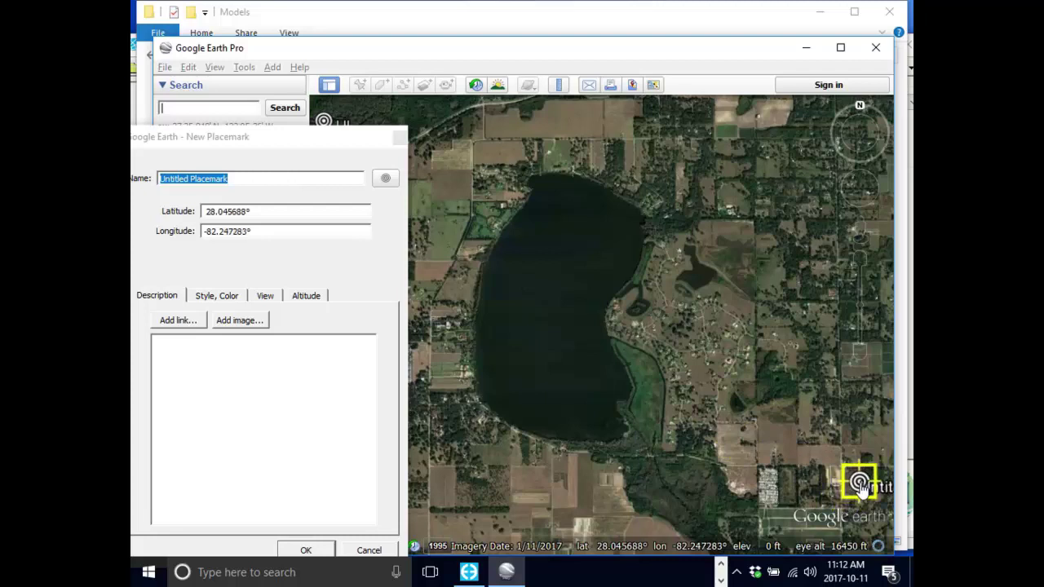
drag(323, 140, 392, 188)
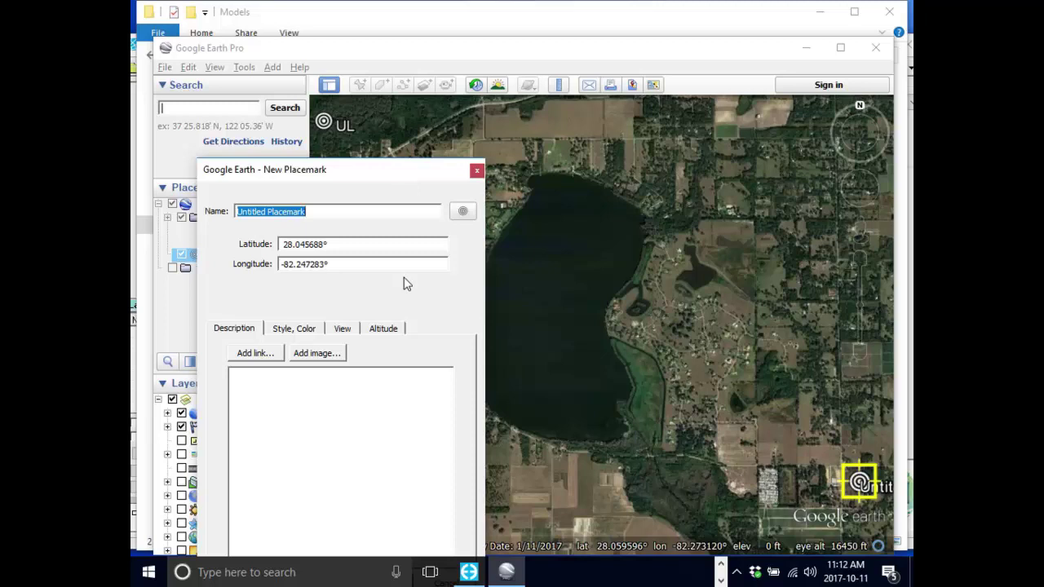
text(LR)
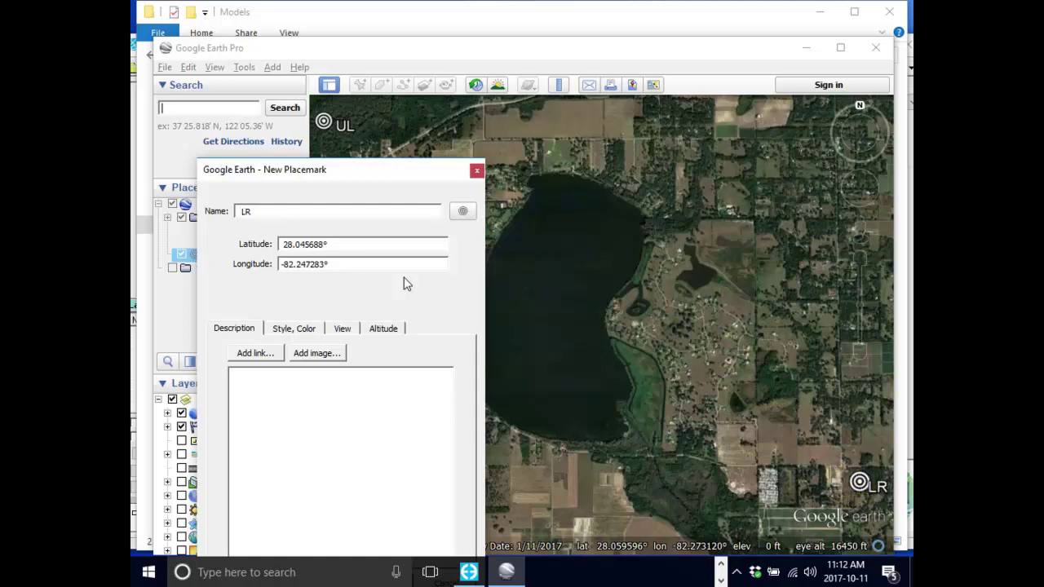
drag(377, 170, 331, 69)
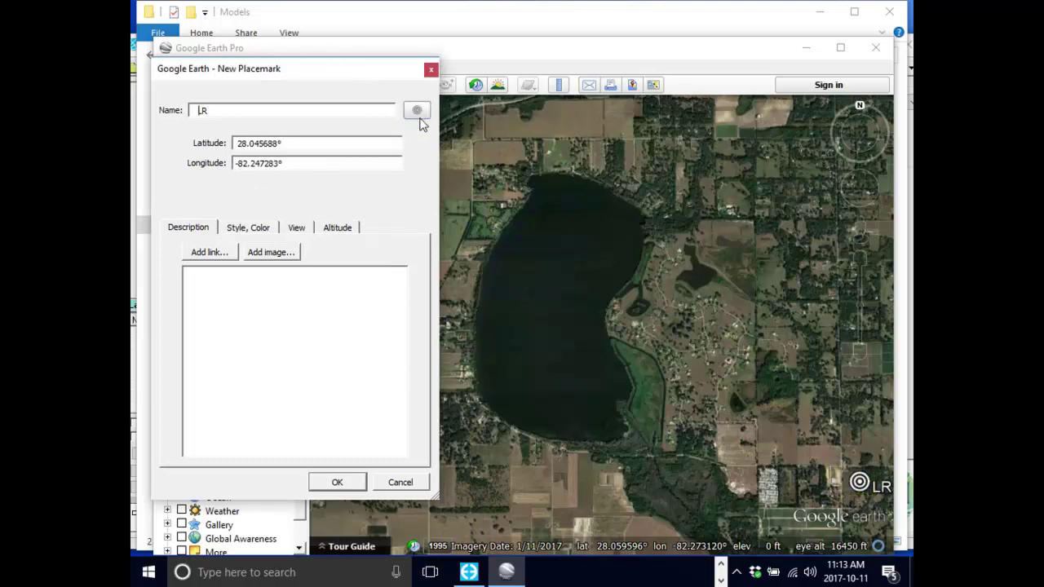
click(338, 482)
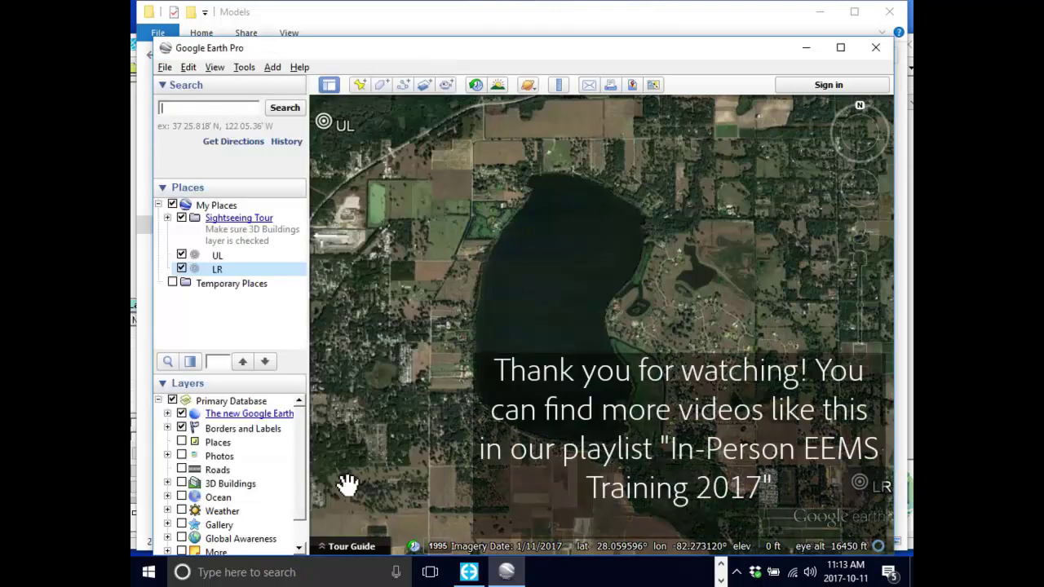